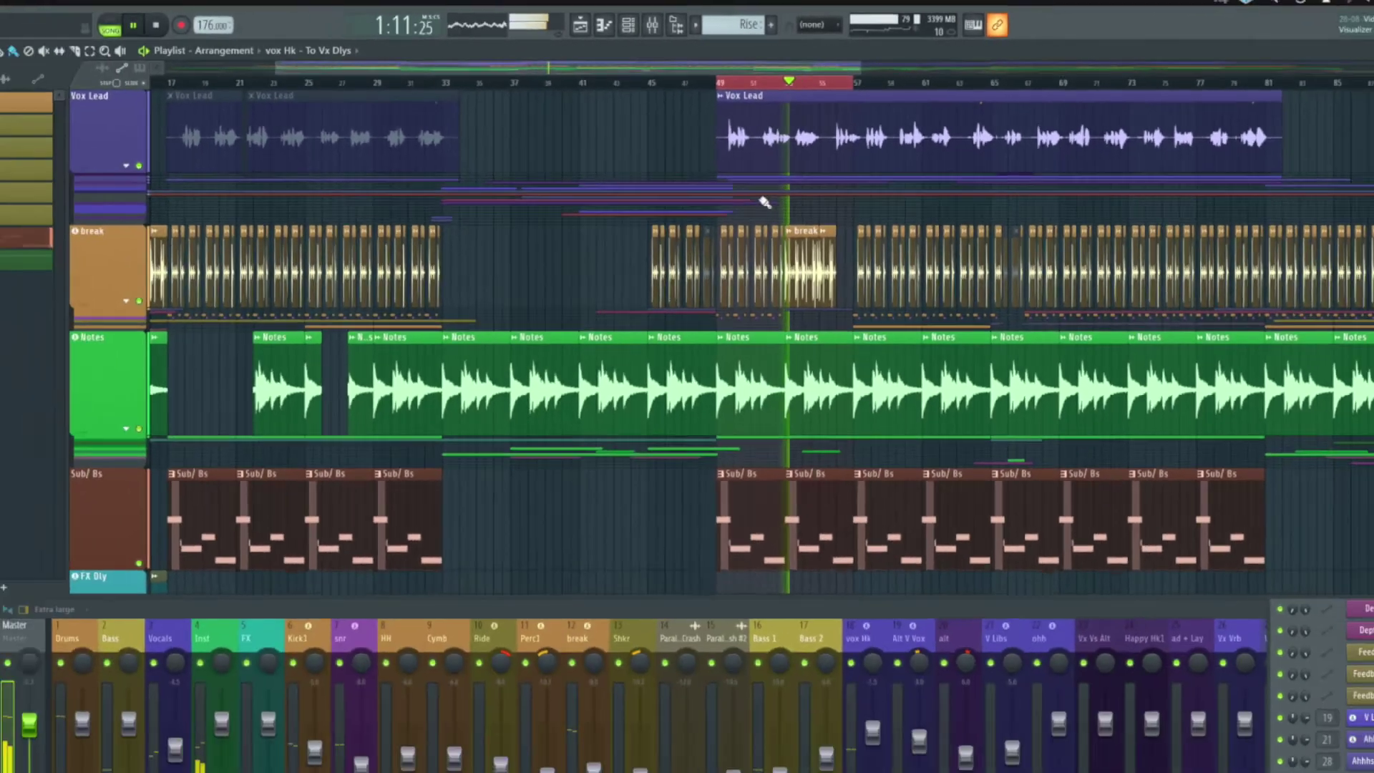
Step: Stop playback and create a volume automation clip for the Vox Lead clip starting at bar 49
key("space")
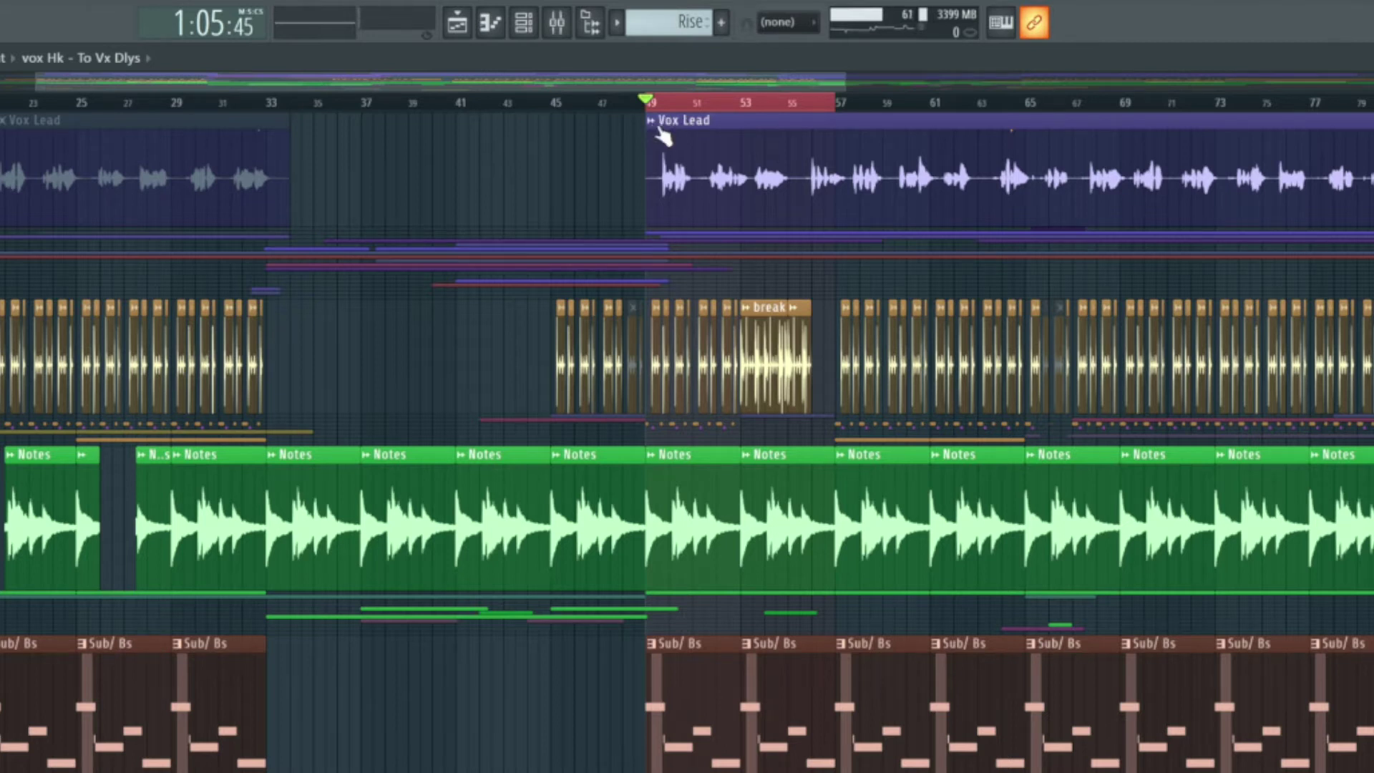
right_click(655, 129)
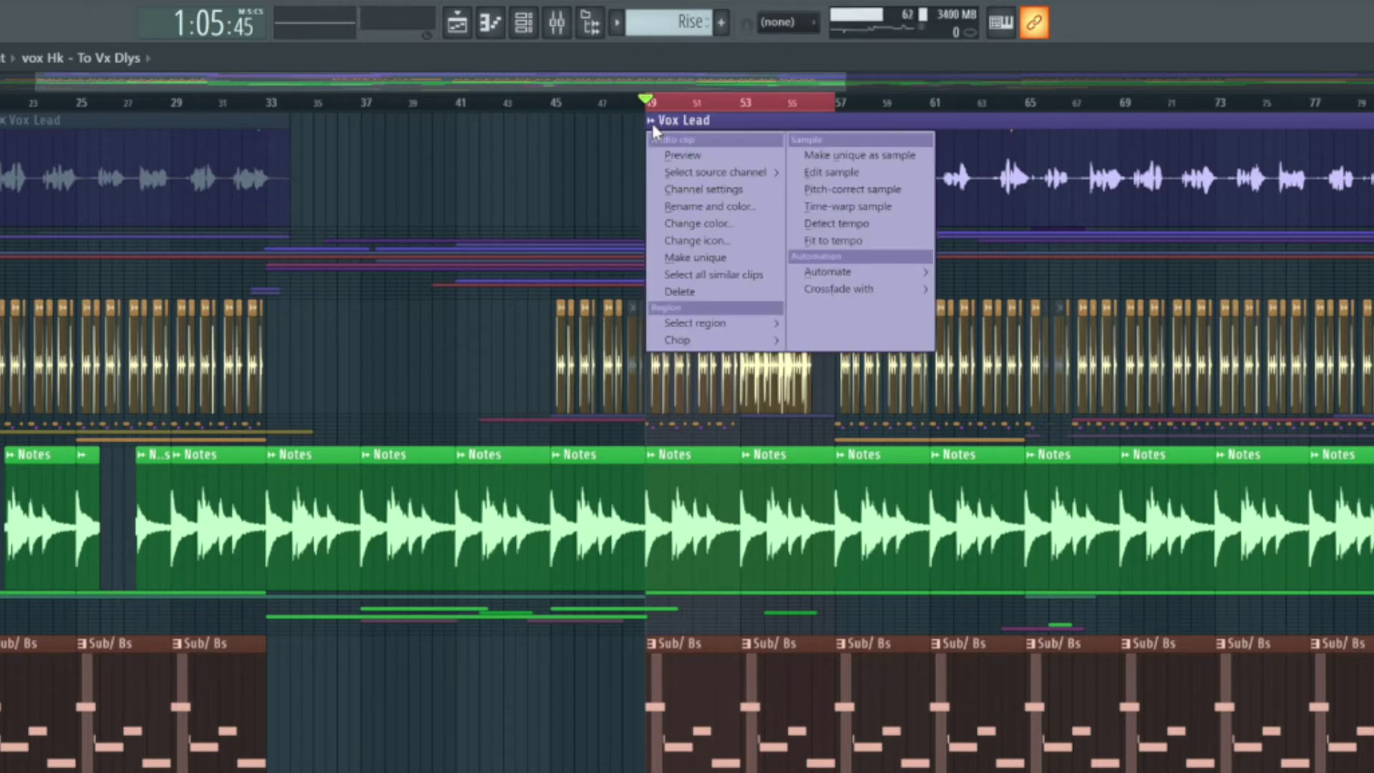
mouse_move(852, 275)
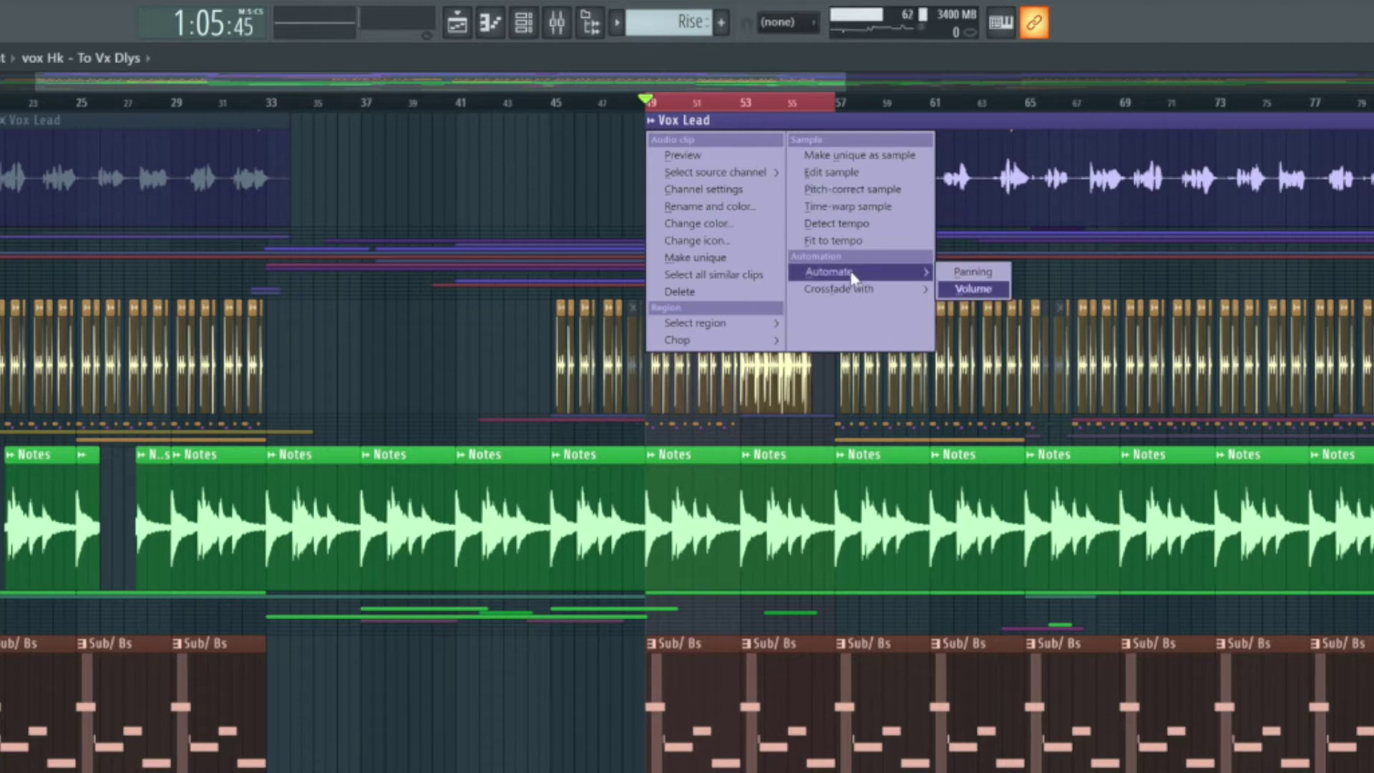
left_click(953, 288)
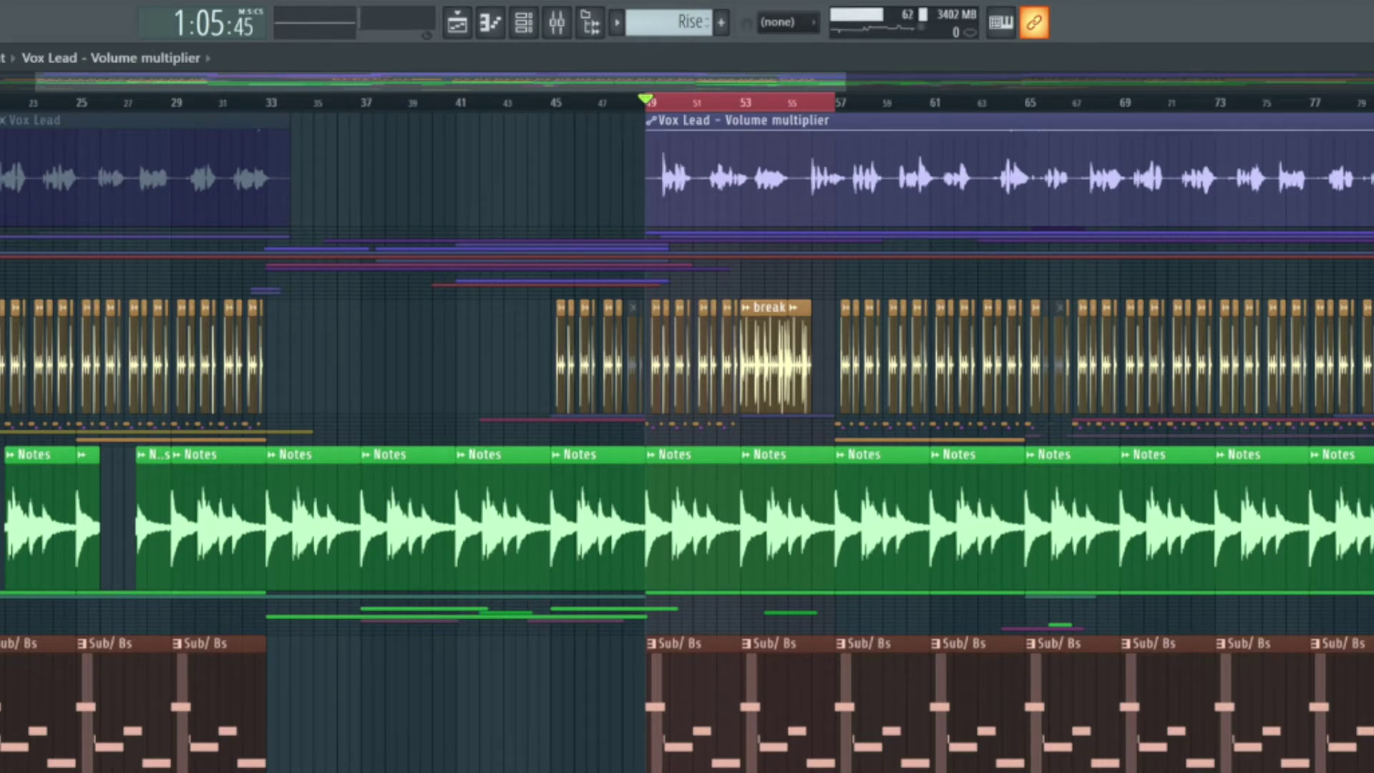
Step: Move the Vox Lead volume automation clip onto the empty track directly above the break track
left_click(1, 215)
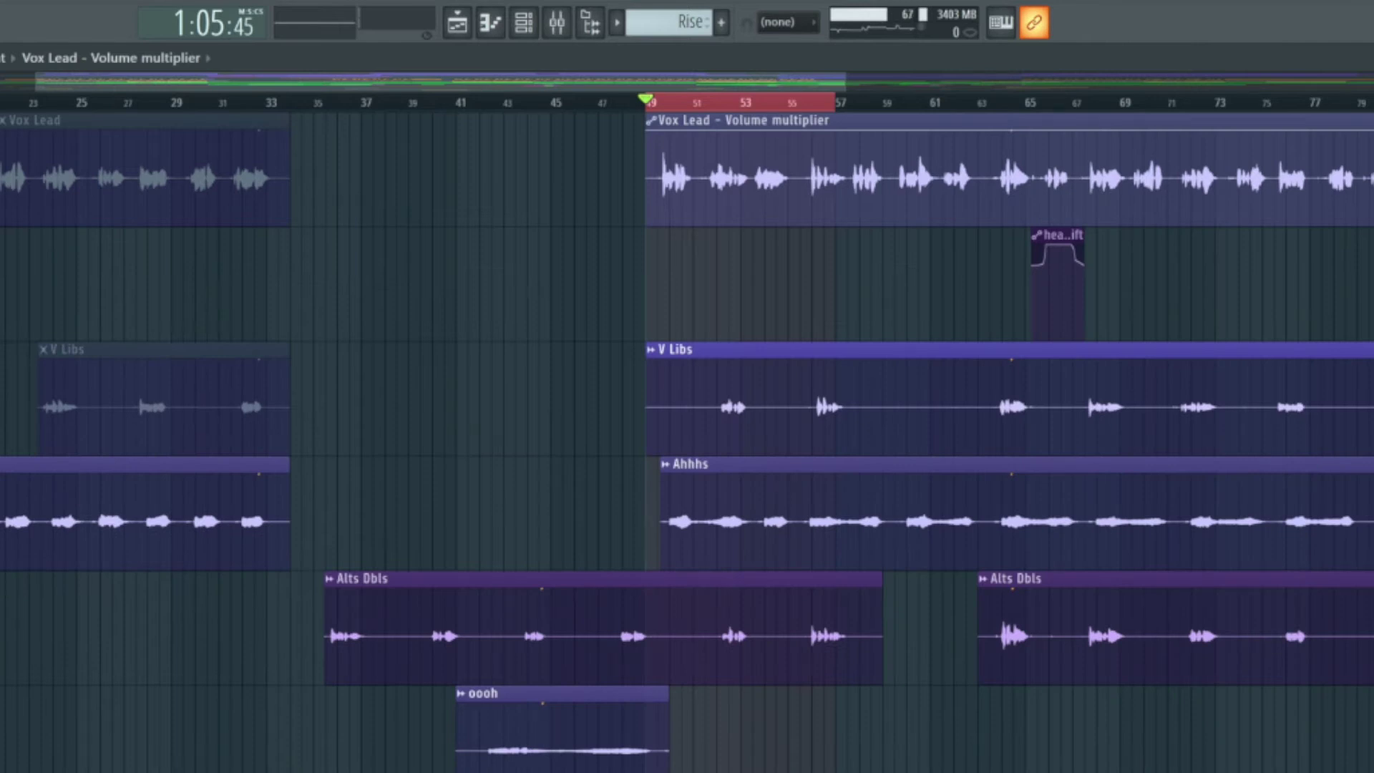
scroll(547, 358, "down", 10)
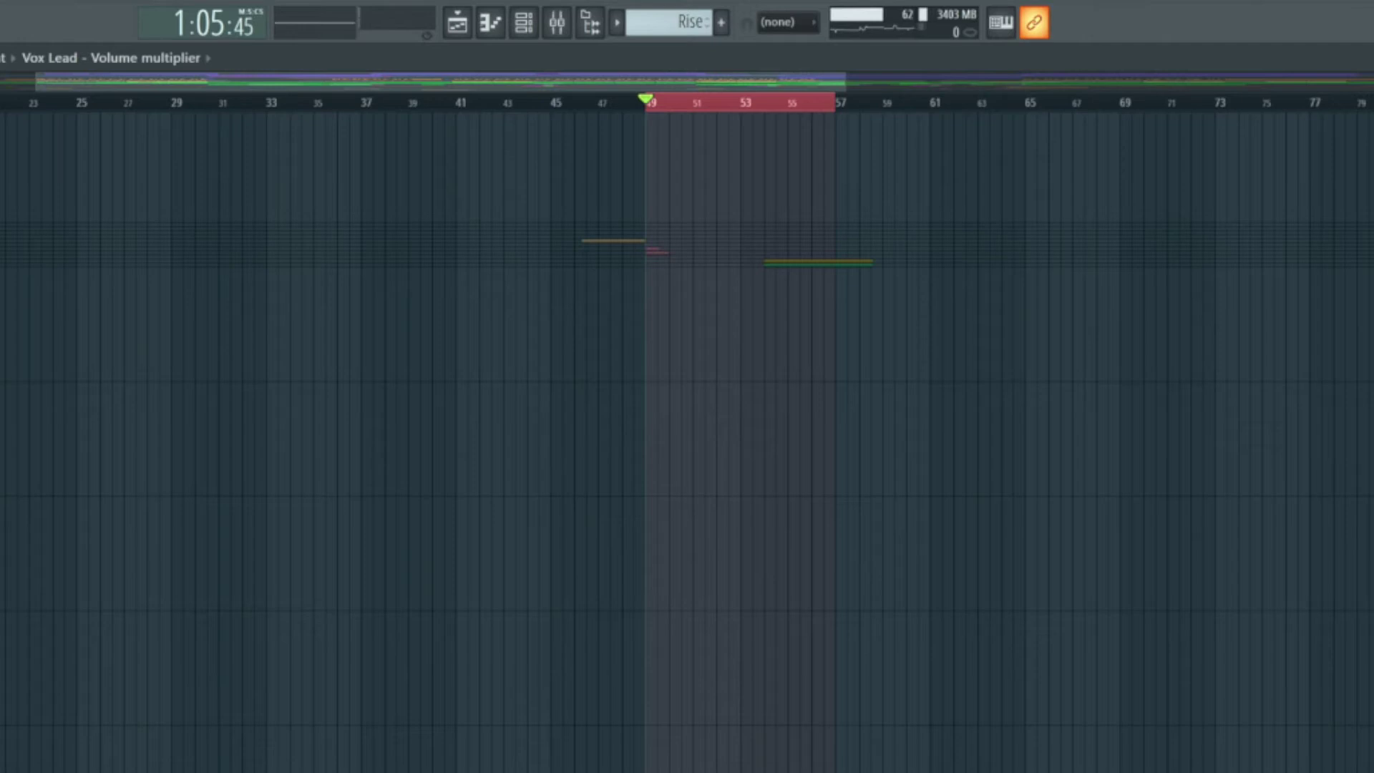
scroll(687, 386, "up", 8)
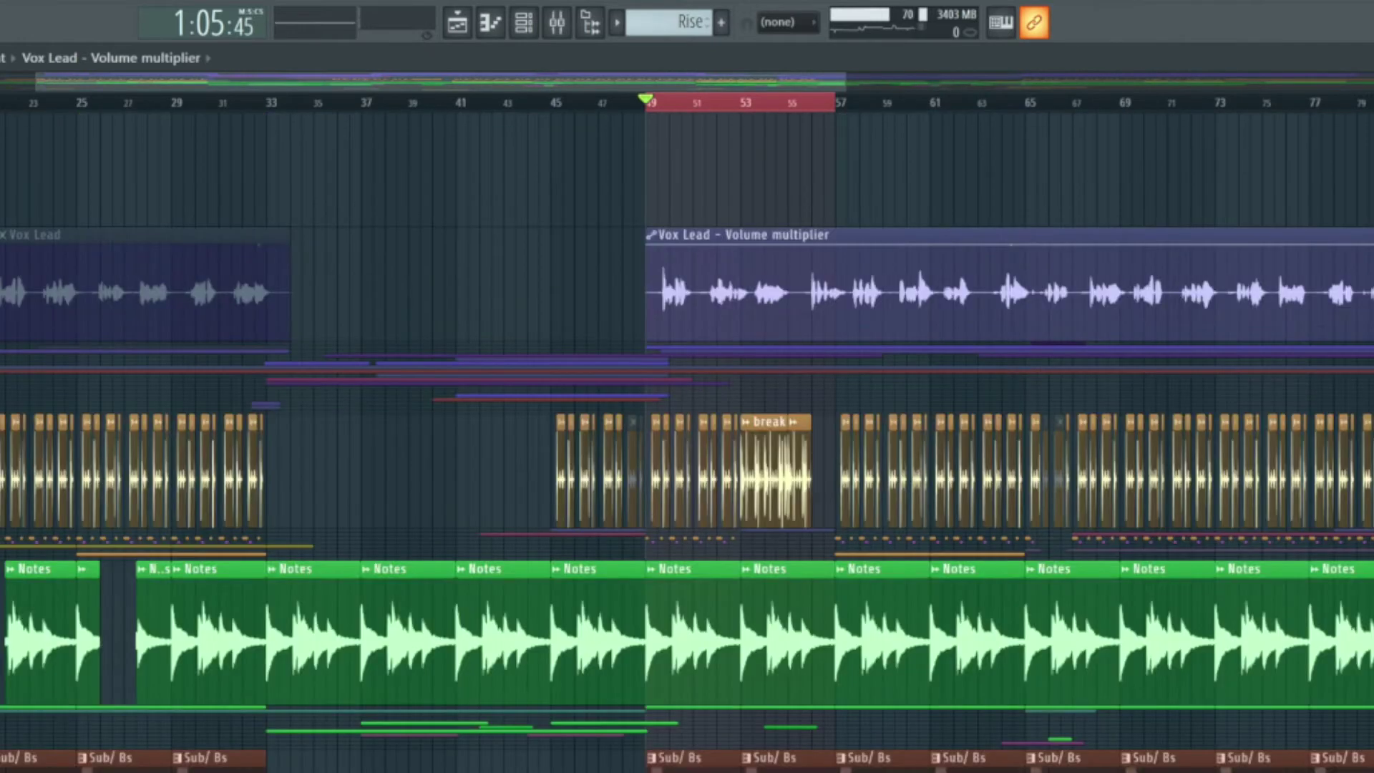
scroll(1, 286, "up", 1)
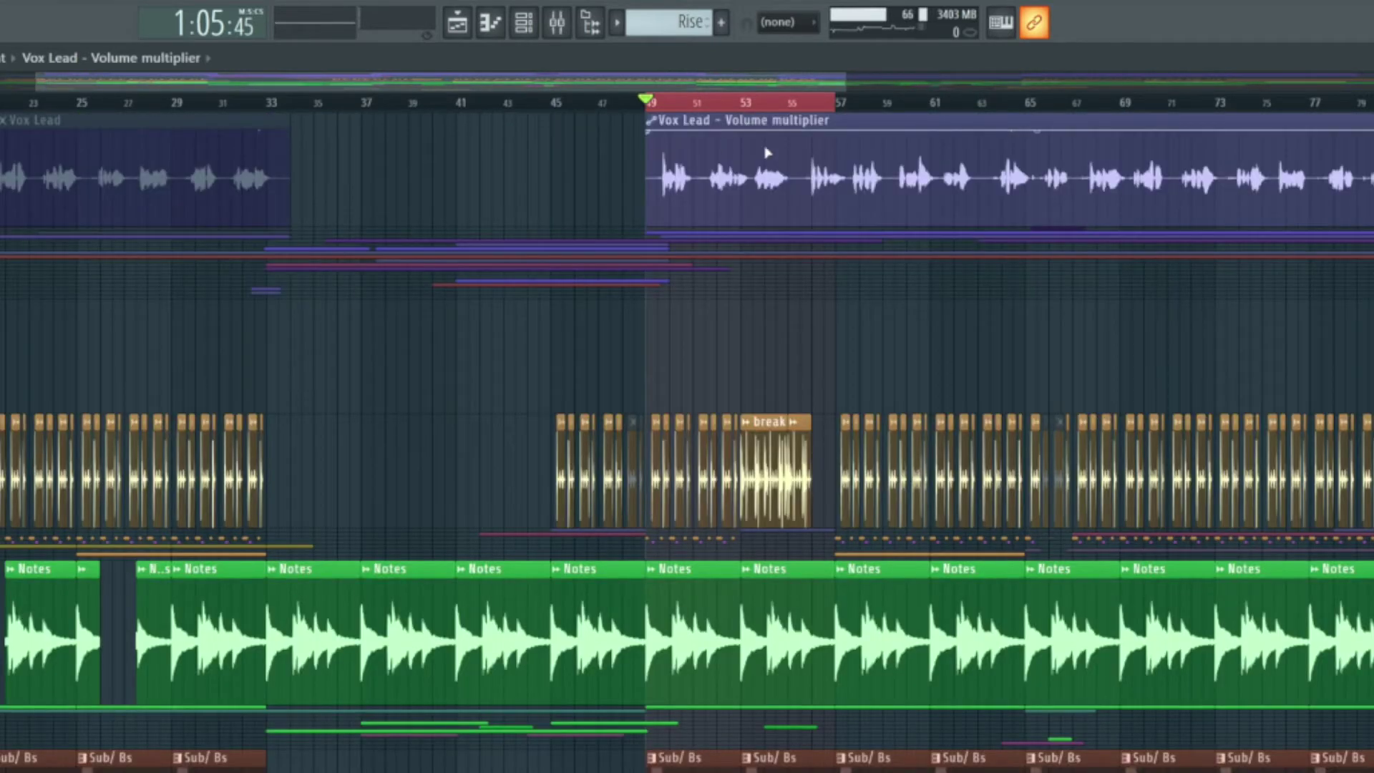
left_click_drag(684, 144, 684, 331)
Step: Shape a short dip in the Vox Lead volume automation under the first vocal peak and play the section
scroll(694, 345, "down", 1)
scroll(693, 344, "up", 1)
scroll(724, 277, "up", 2)
scroll(725, 277, "up", 6)
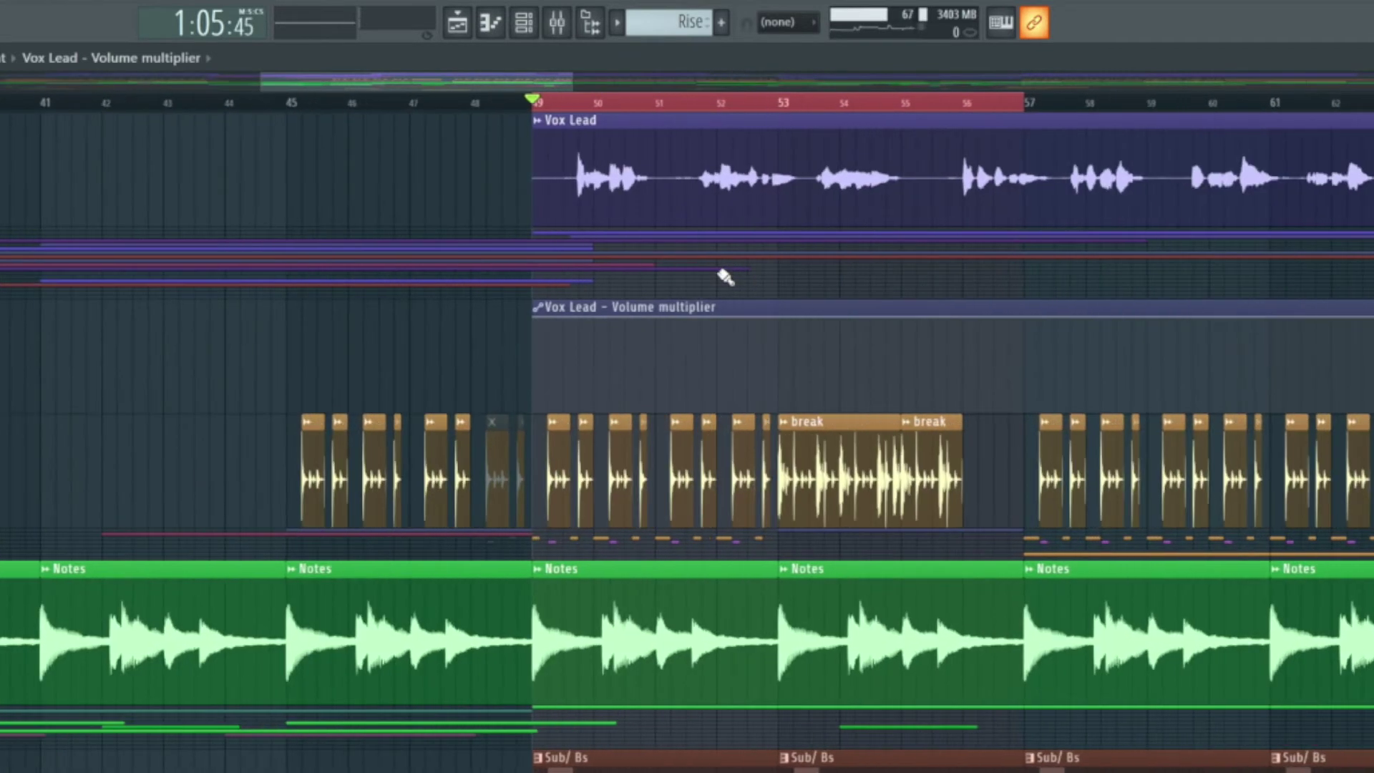
scroll(485, 313, "left", 1)
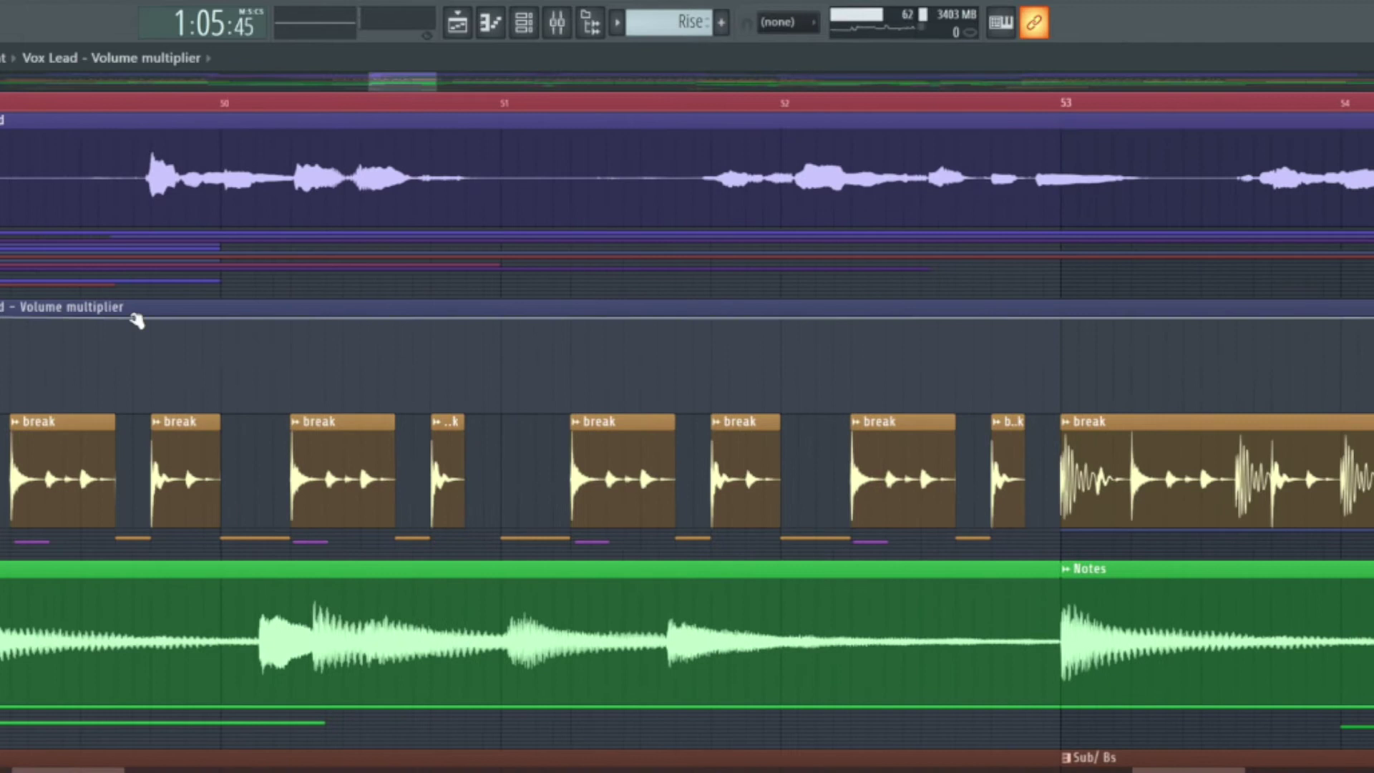
left_click(219, 323)
left_click_drag(208, 331, 153, 343)
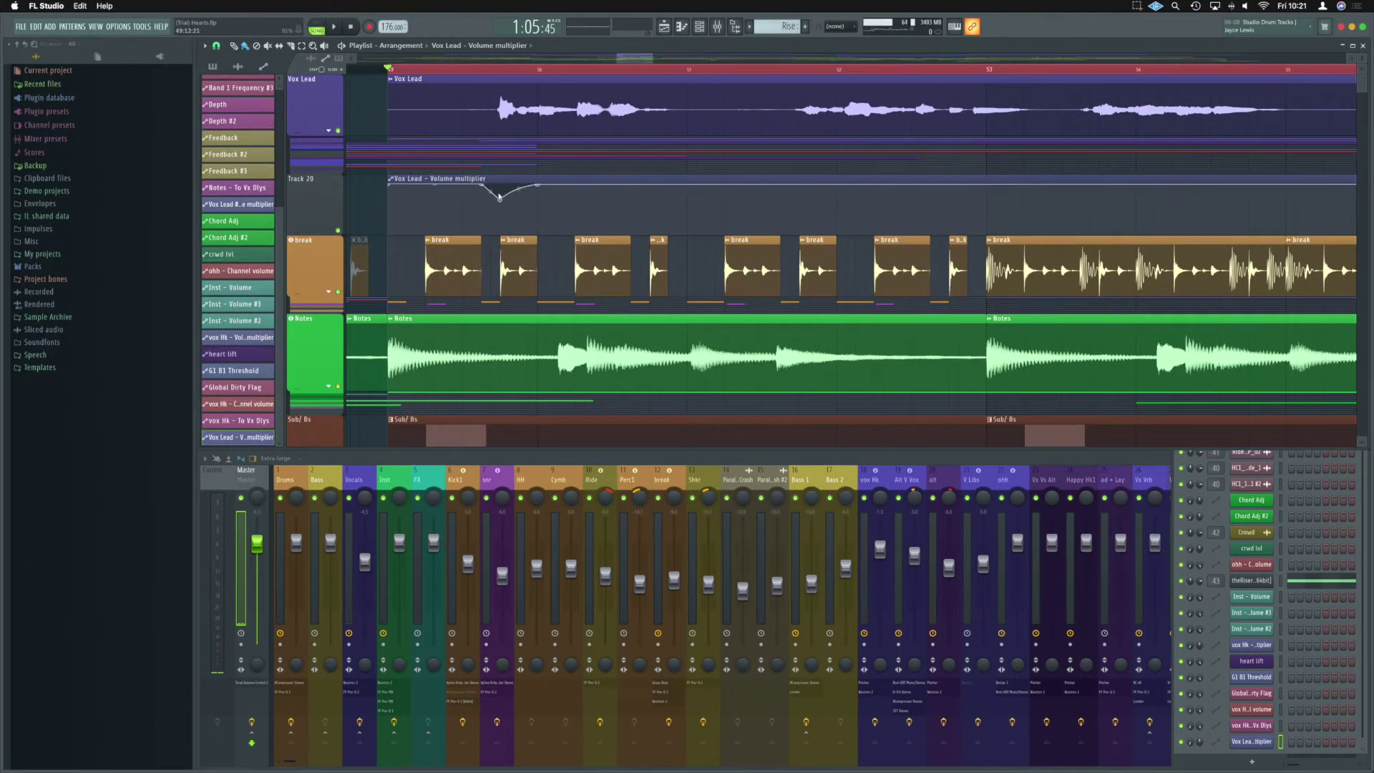
key("space")
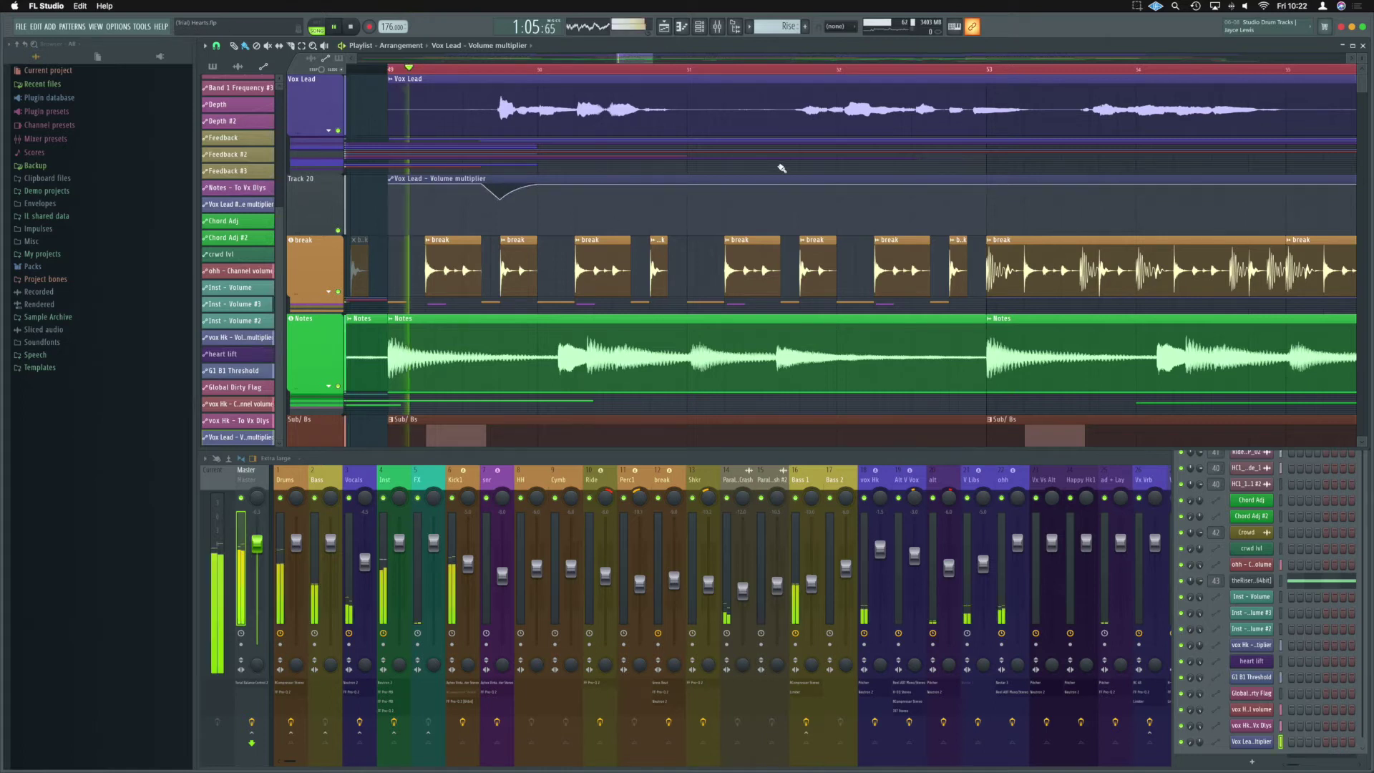
key("space")
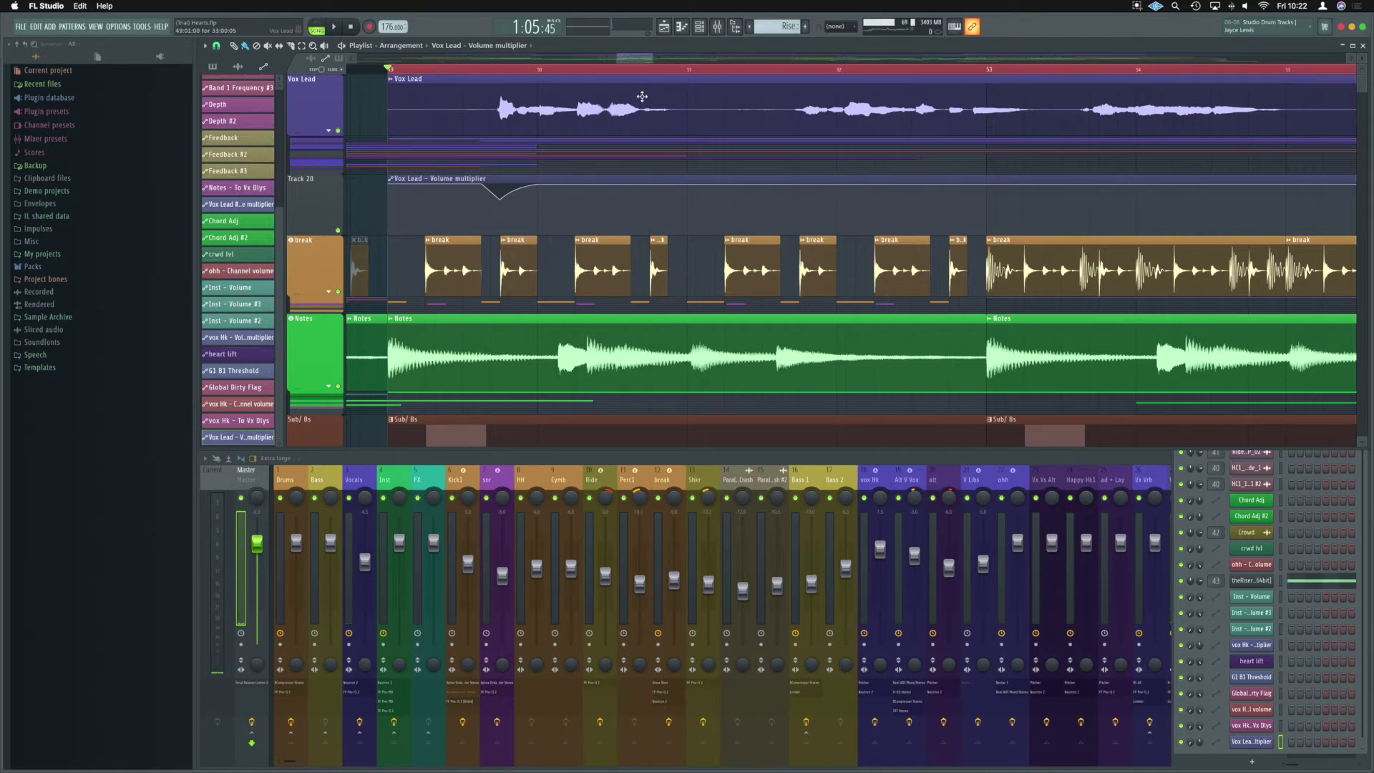
Step: Try the vox Hk mixer fader at low and high levels with playback, and settle it level with the Vx Vrb fader
double_click(642, 96)
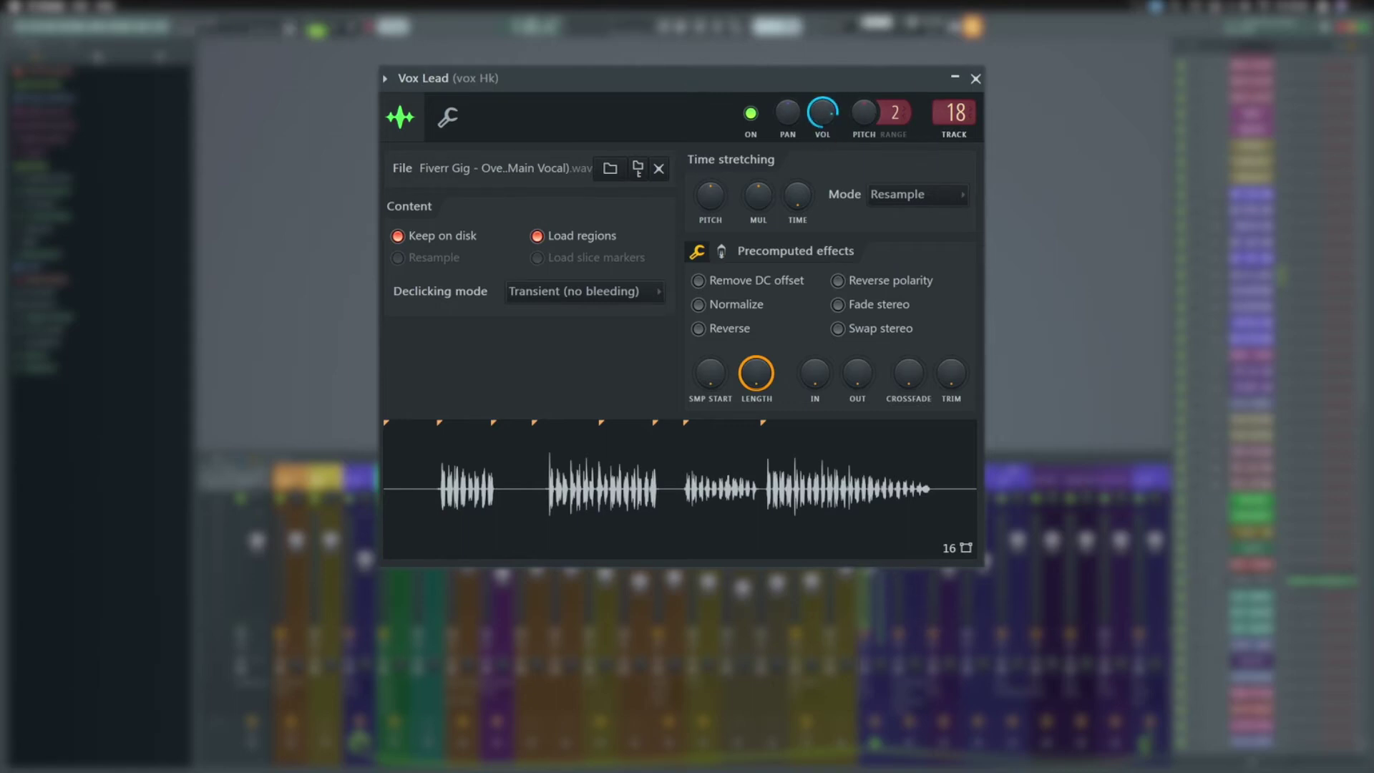
left_click_drag(880, 562, 880, 598)
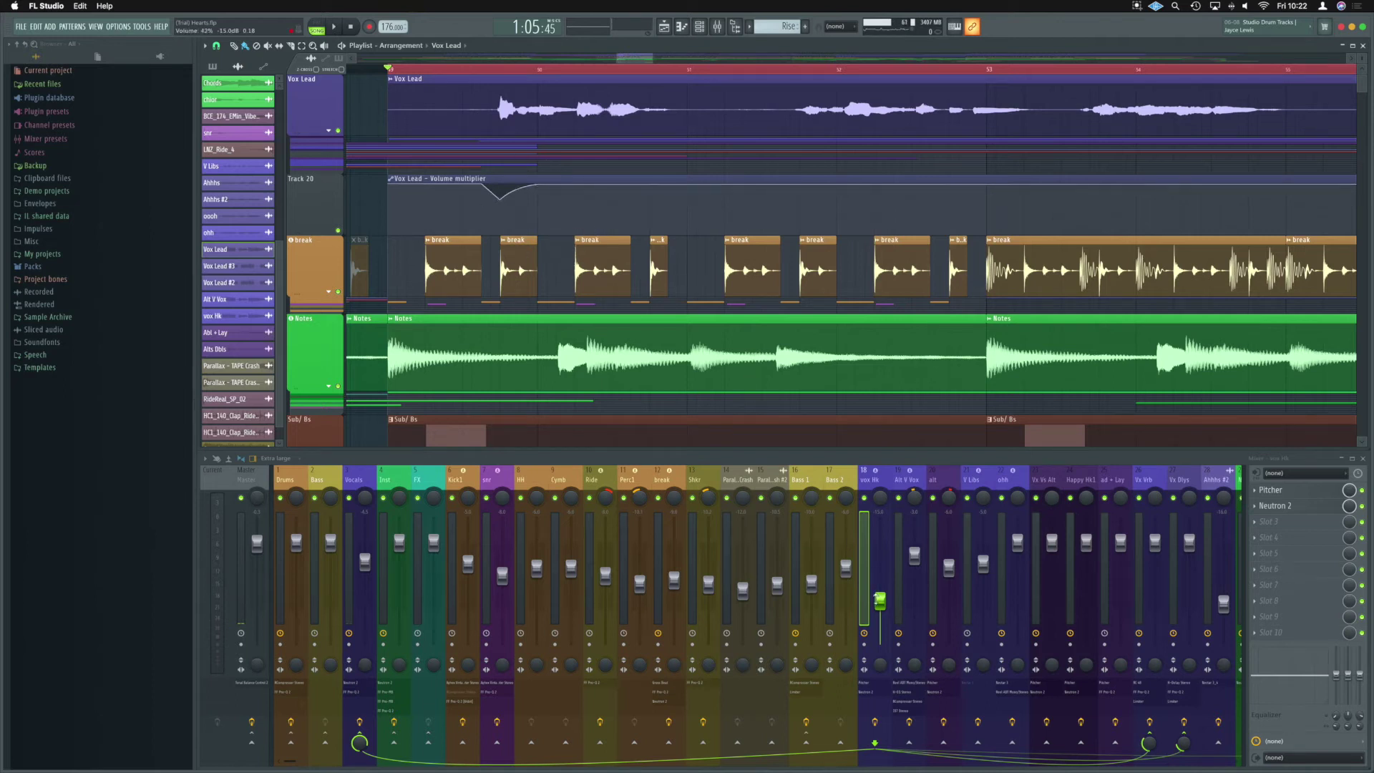
left_click_drag(880, 600, 880, 537)
key("space")
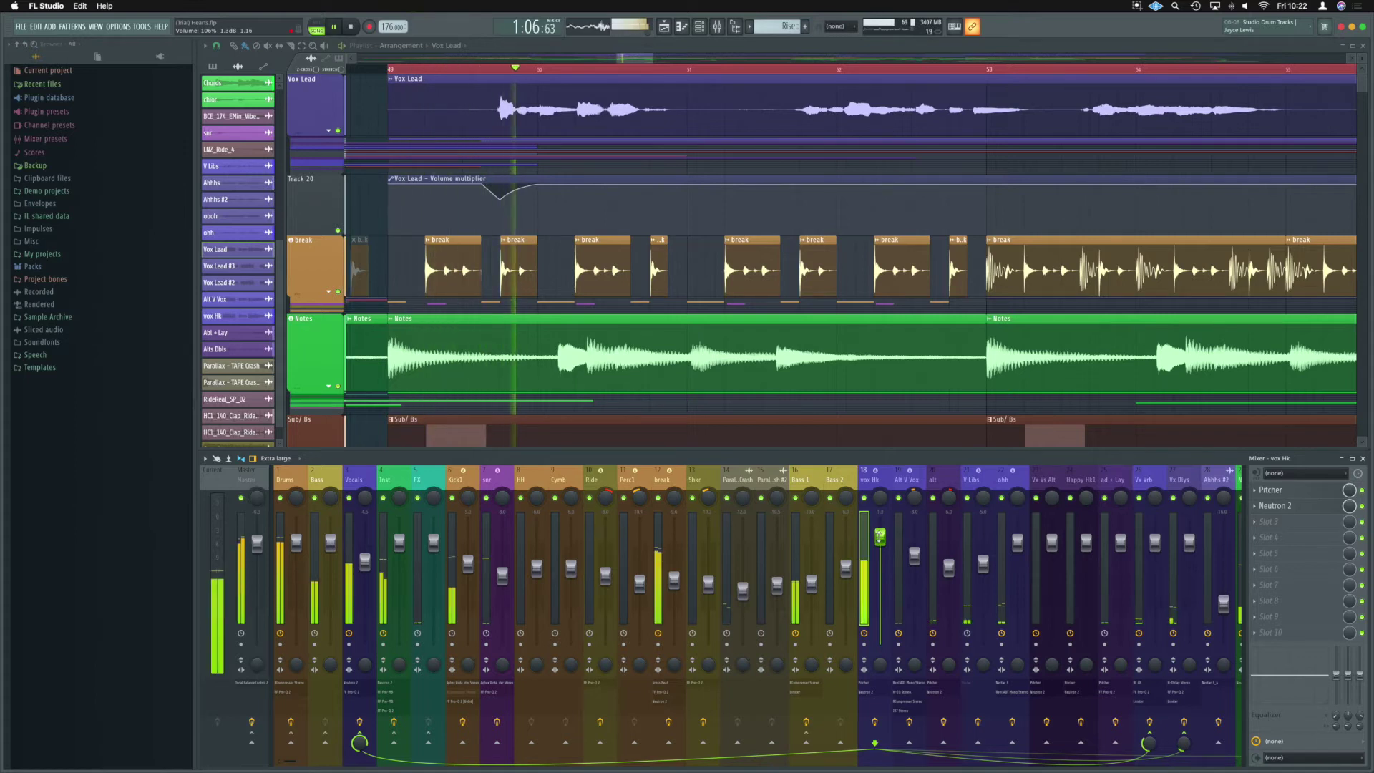
key("space")
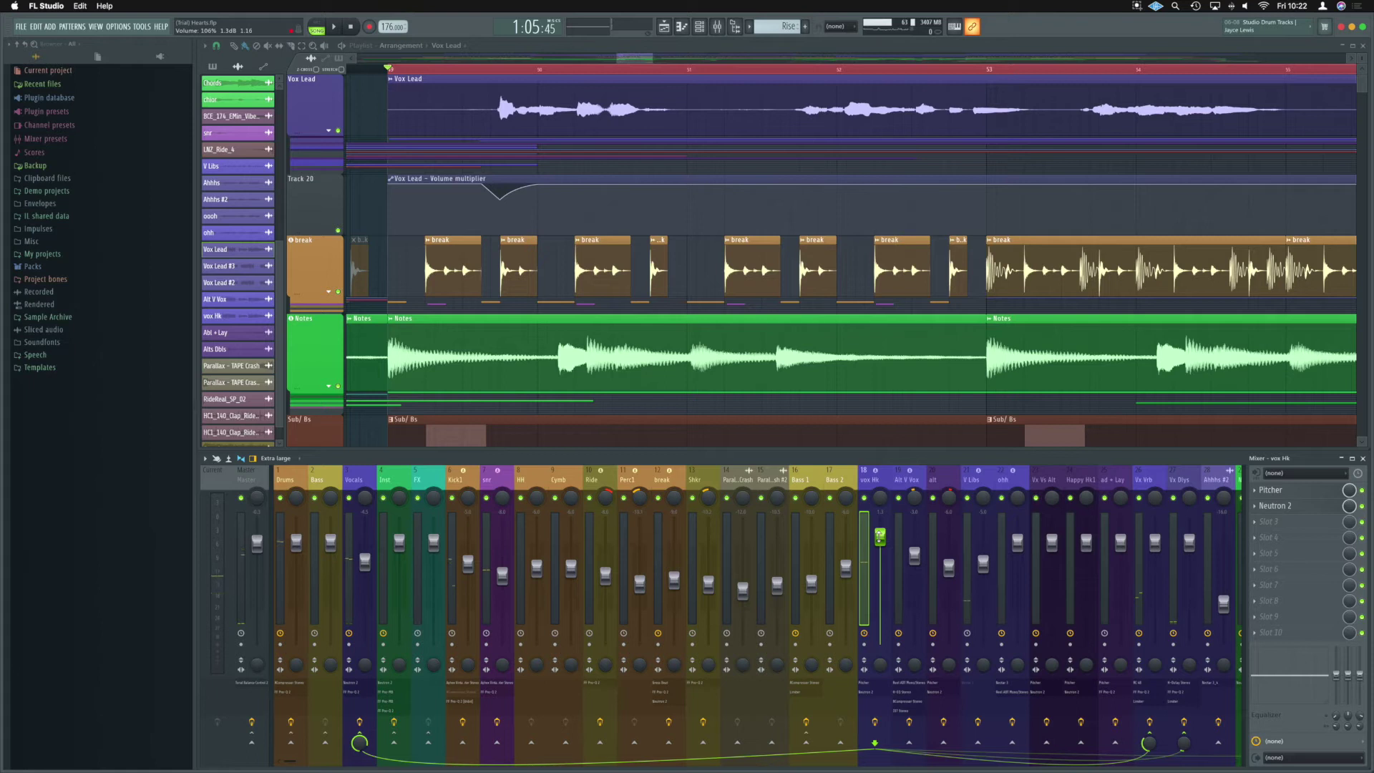
left_click_drag(881, 537, 880, 542)
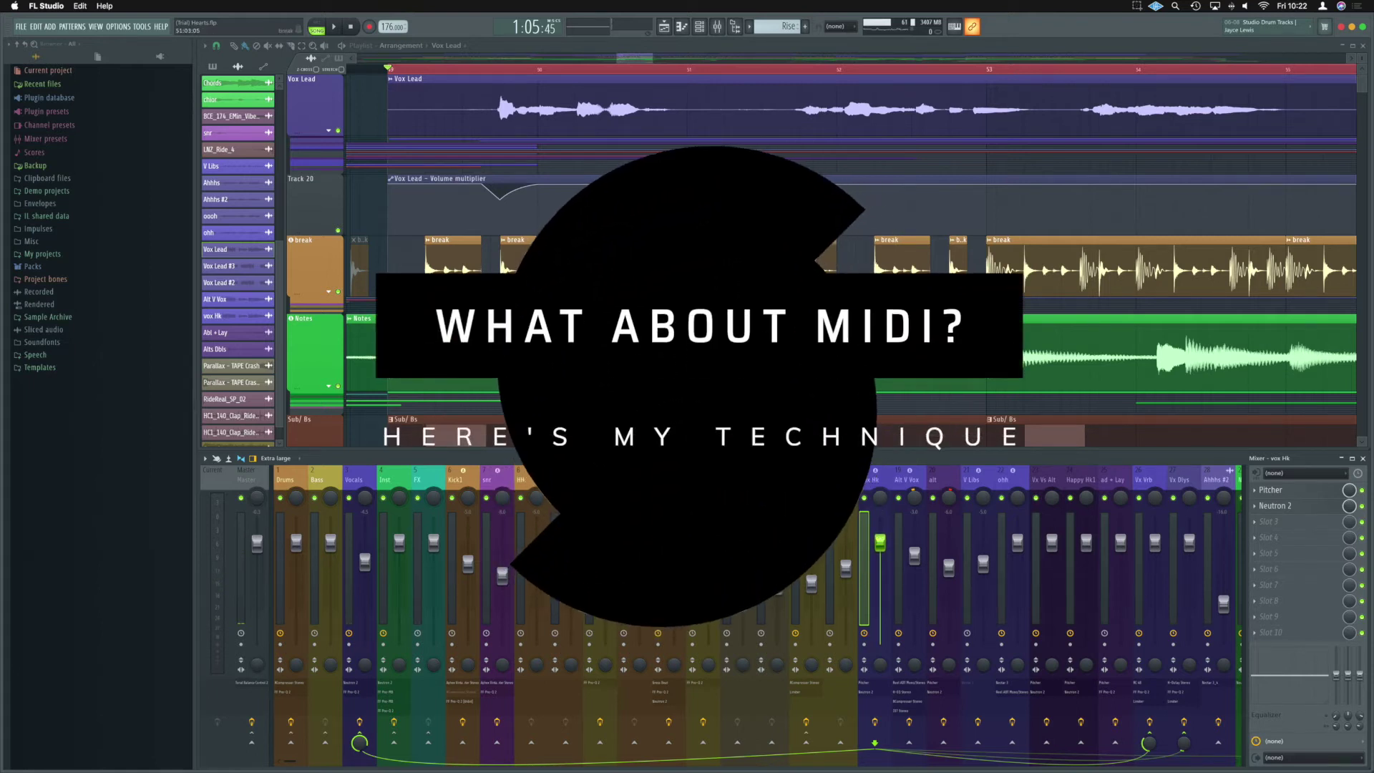
Step: Solo the Sub/ Bs track, play it on its own, and restore the other tracks
scroll(851, 254, "left", 5)
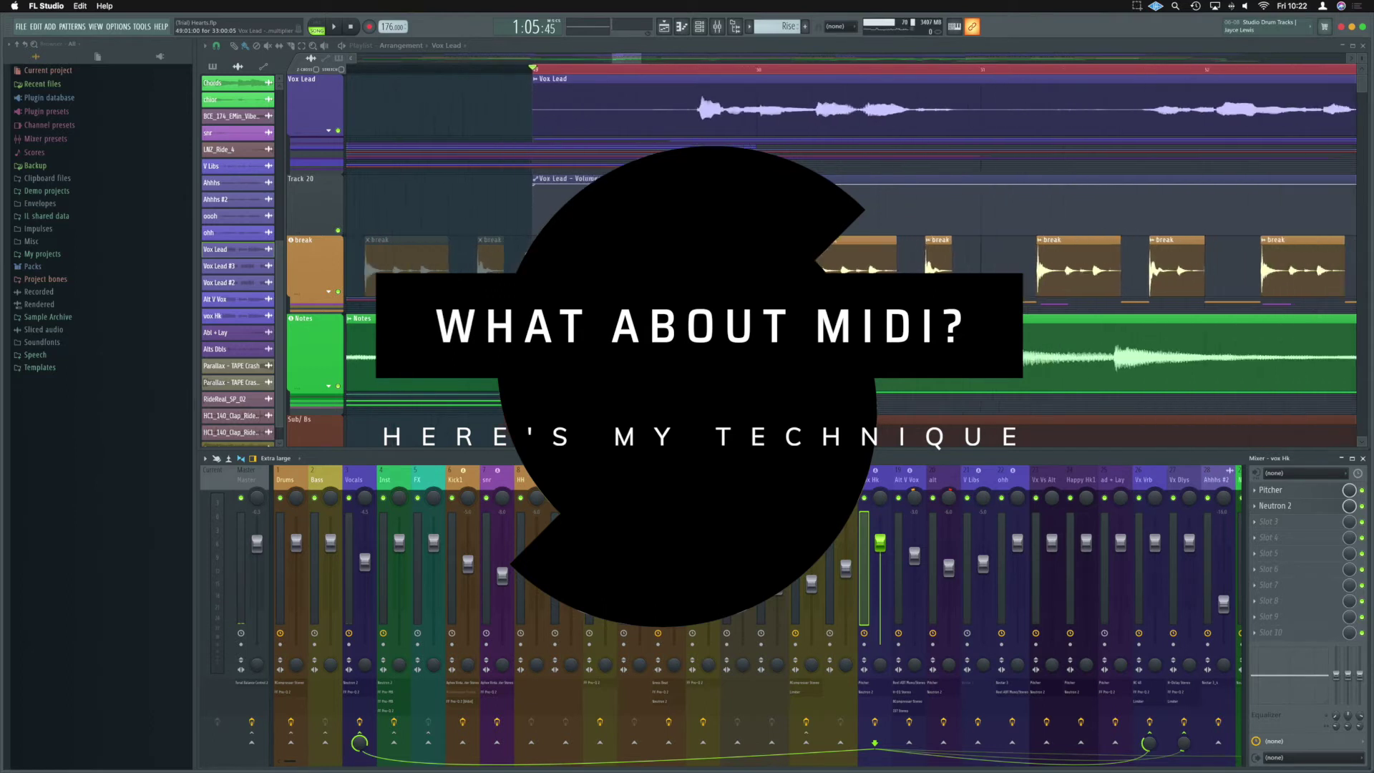
scroll(612, 169, "down", 3)
scroll(614, 168, "up", 1)
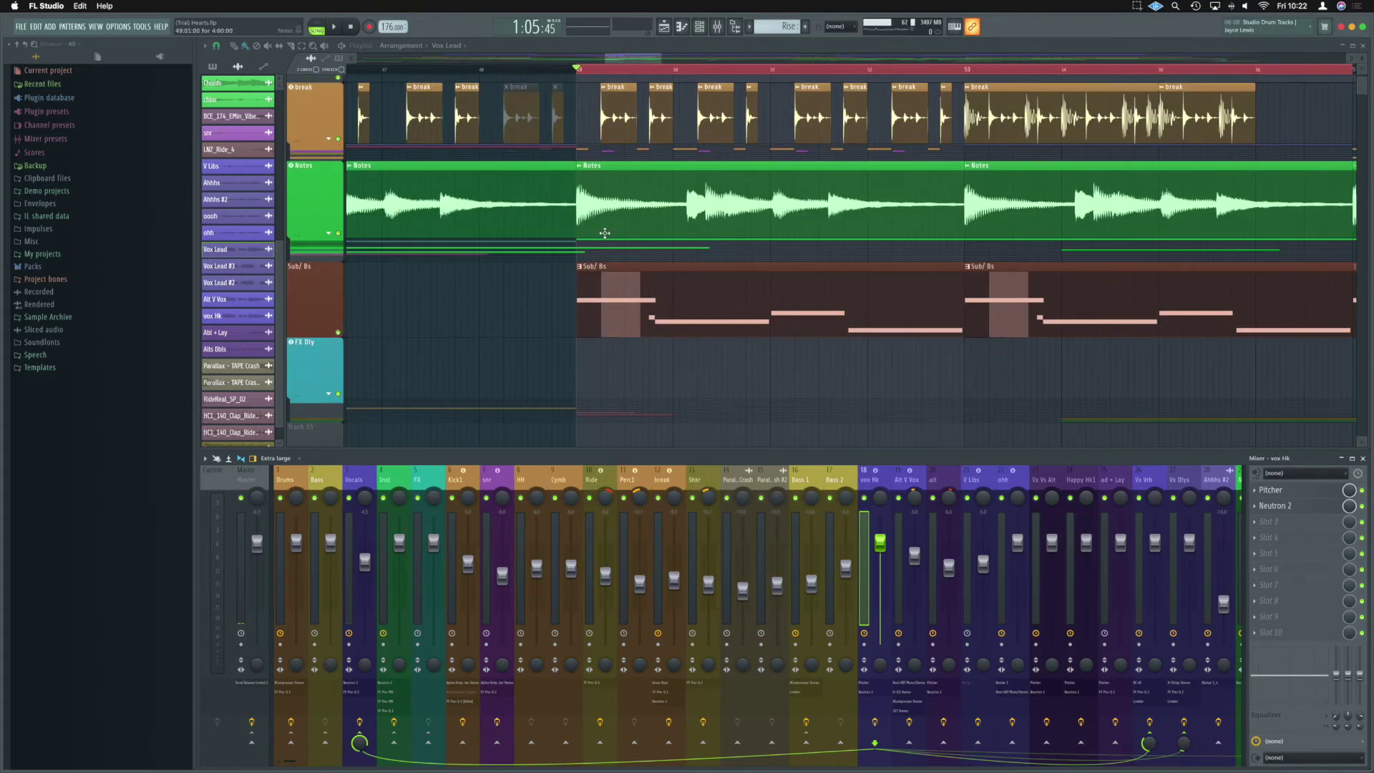
right_click(338, 333)
key("space")
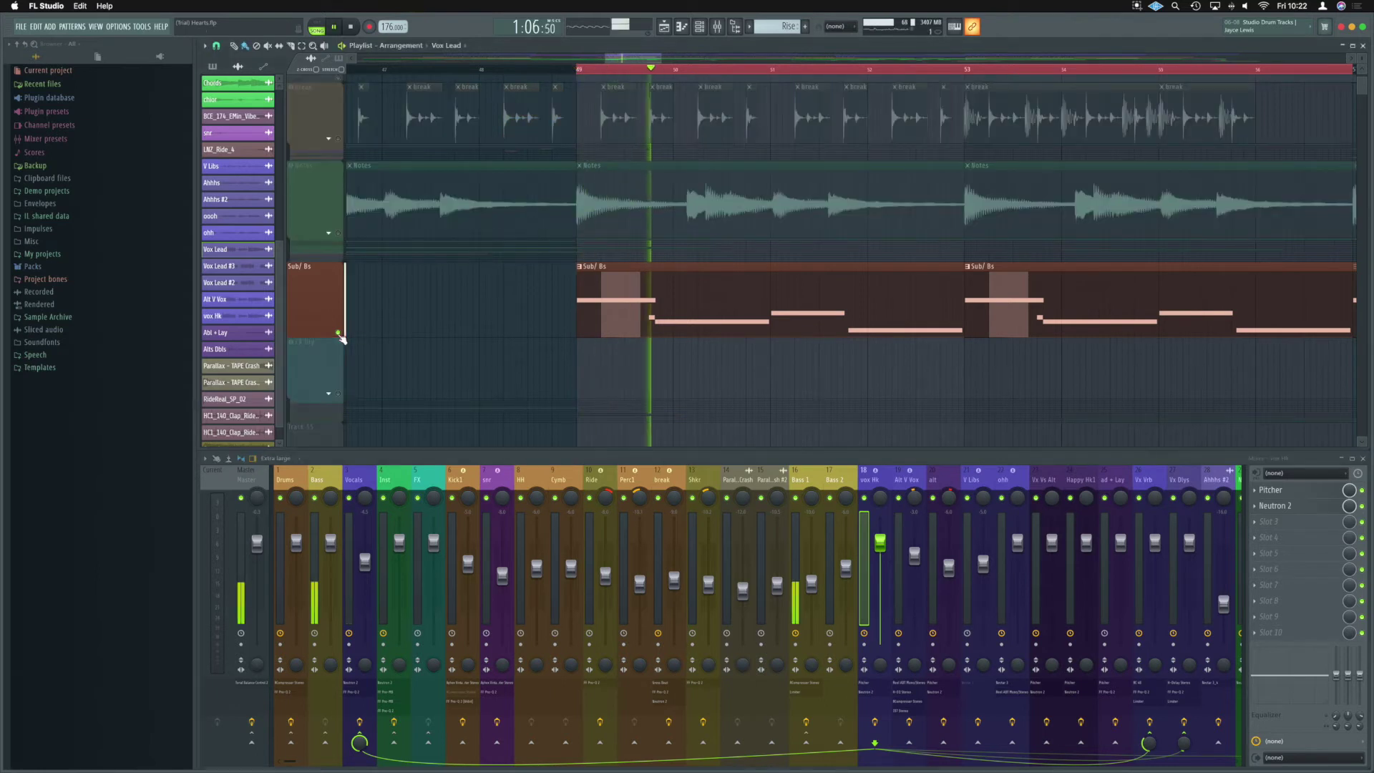
key("space")
right_click(338, 333)
left_click(580, 269)
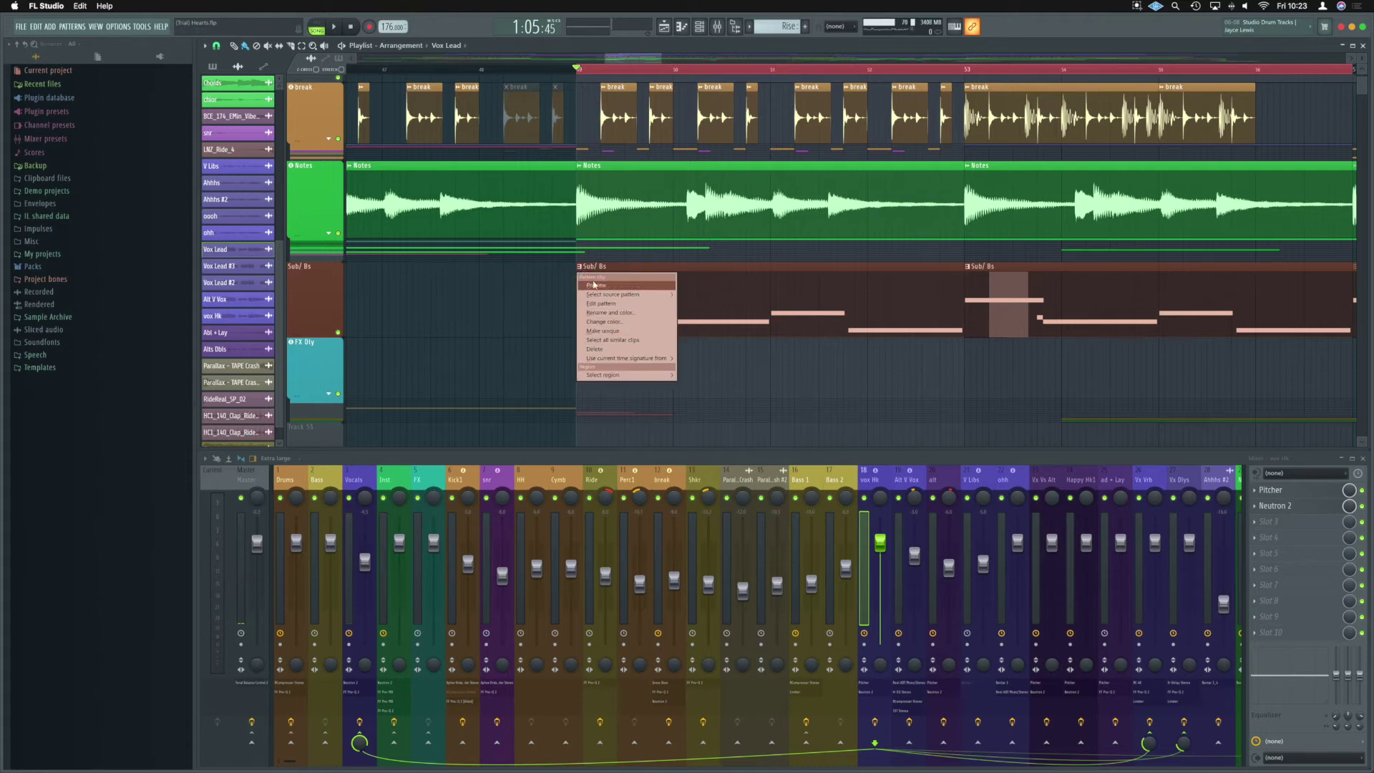
left_click(621, 268)
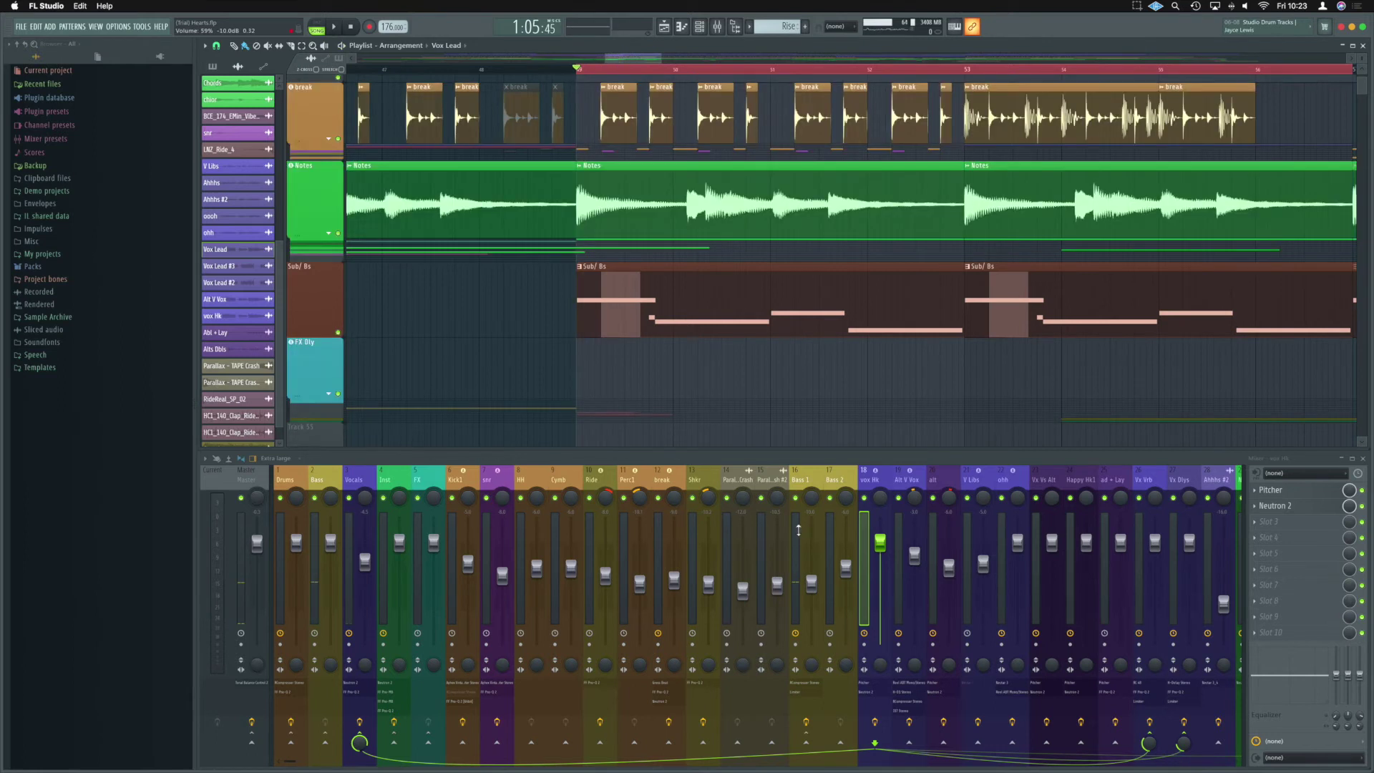
Step: Open the Fruity Limiter on the Bass 1 mixer track, try out its gain knob, and reset the gain
left_click(798, 481)
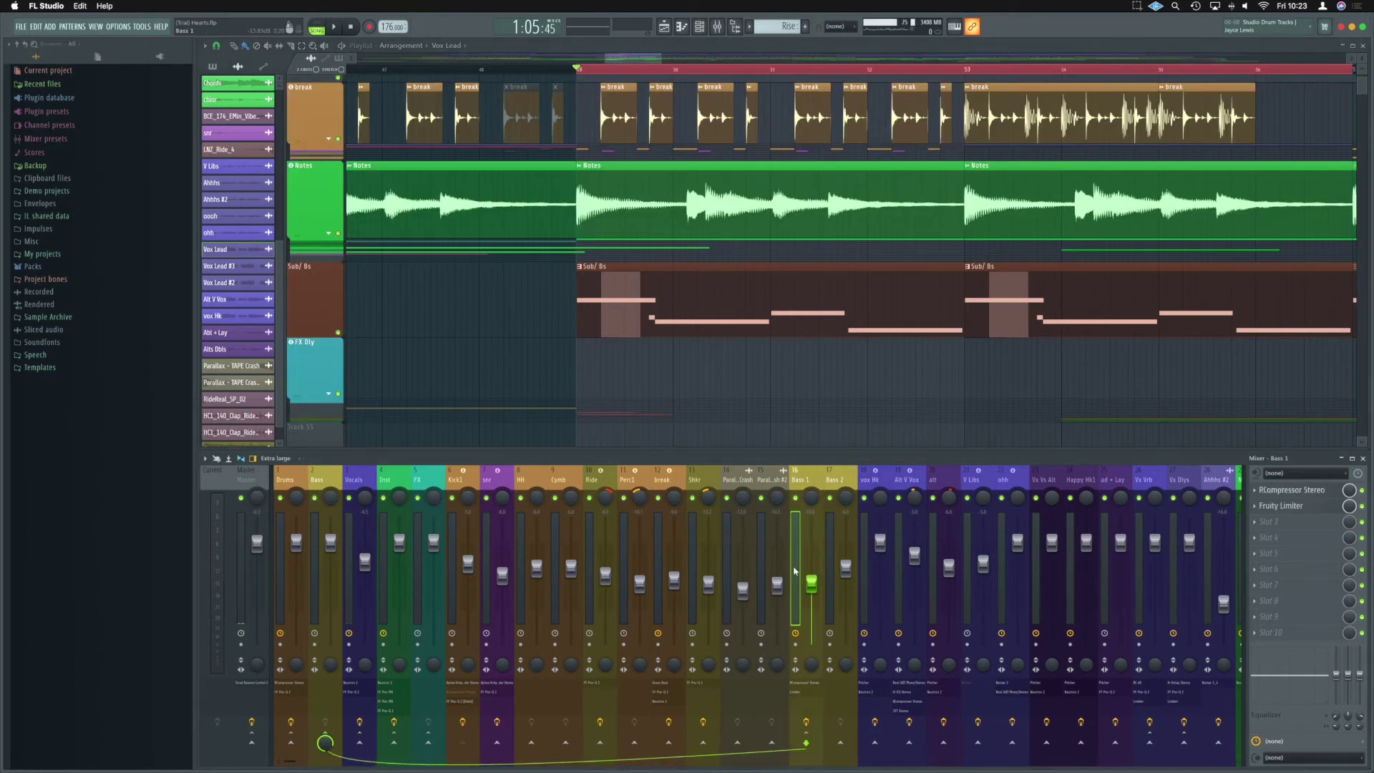
left_click(1281, 506)
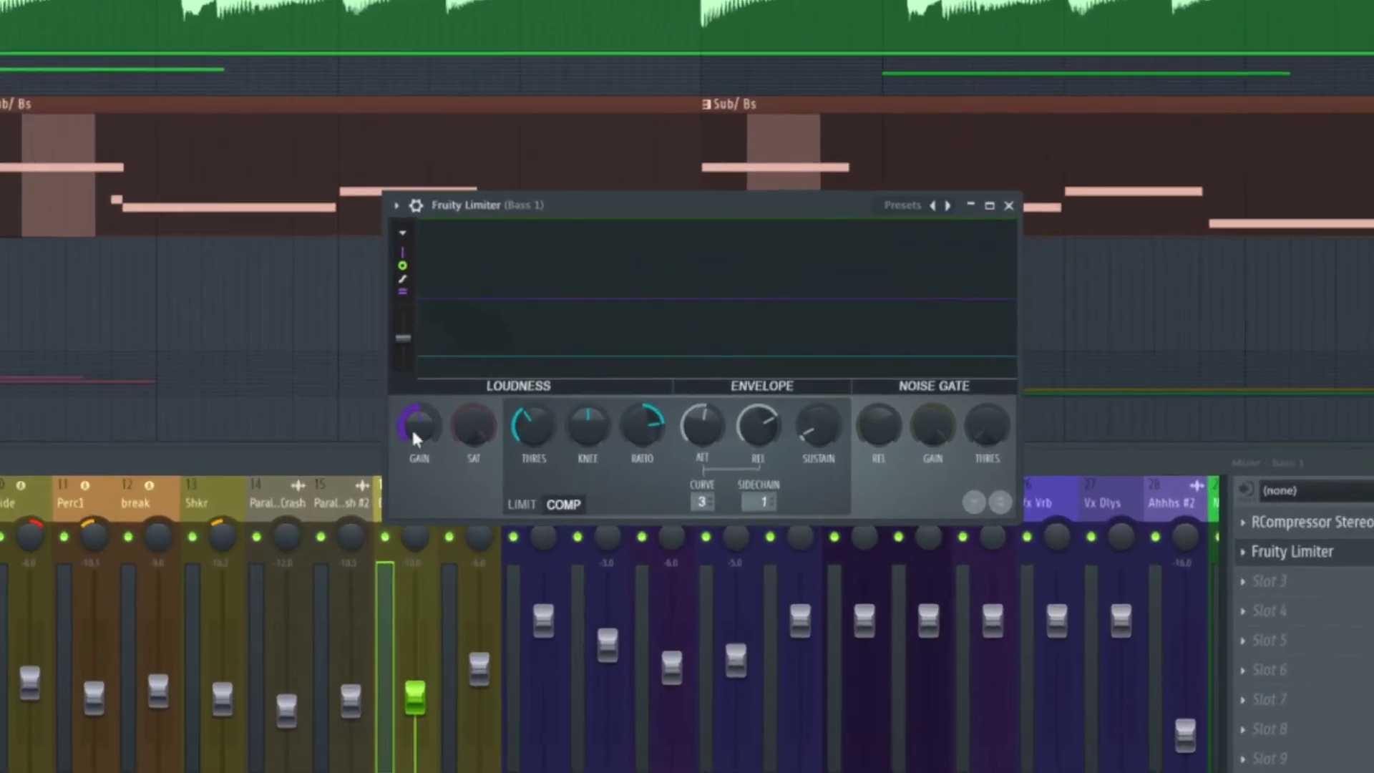
left_click_drag(414, 433, 414, 487)
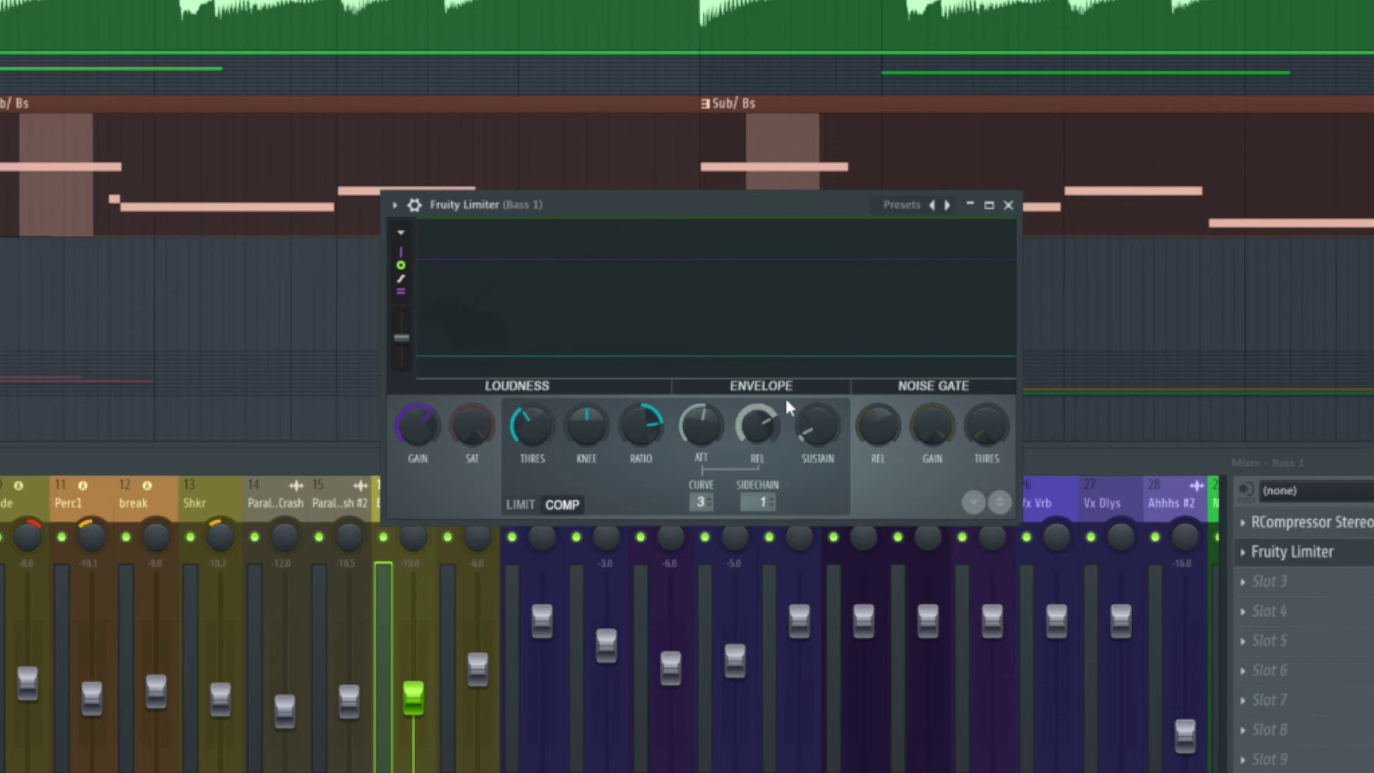
right_click(428, 430)
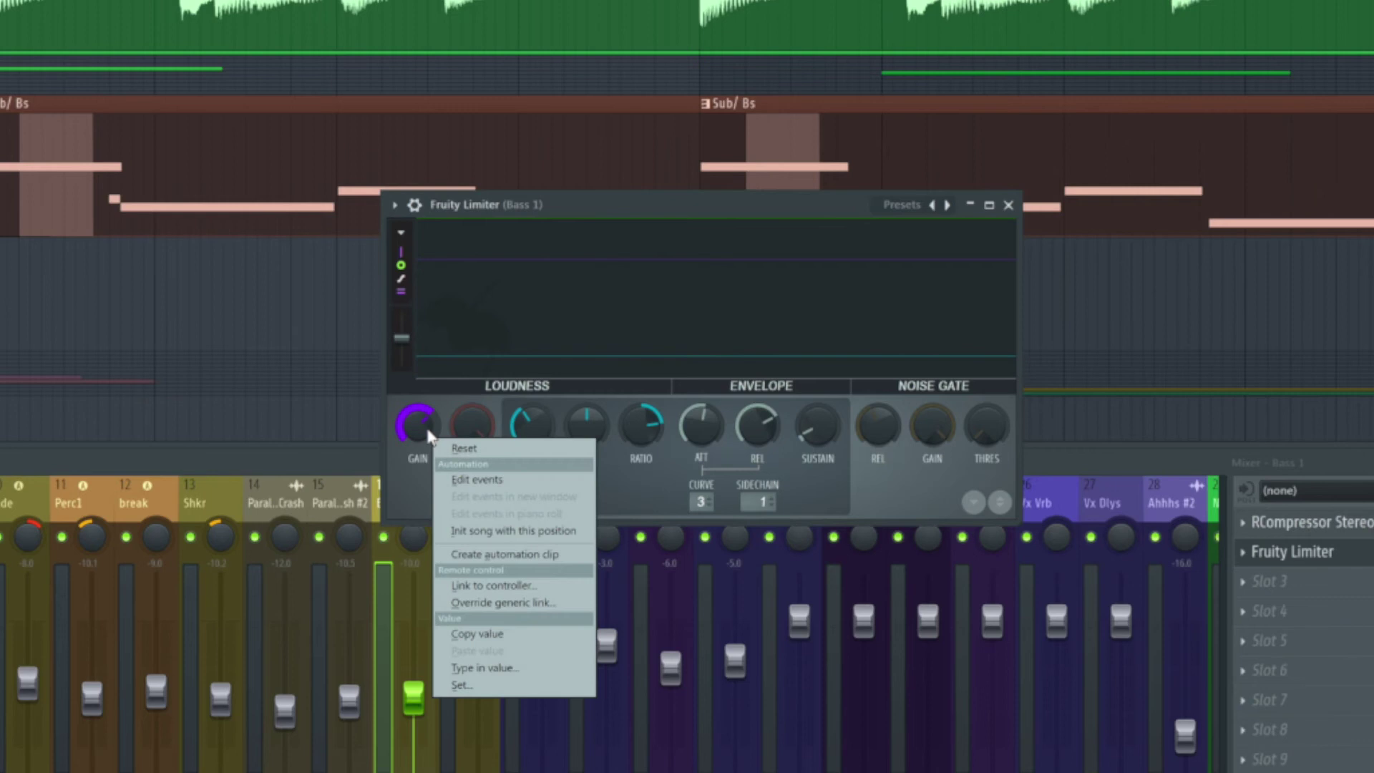
left_click(420, 435)
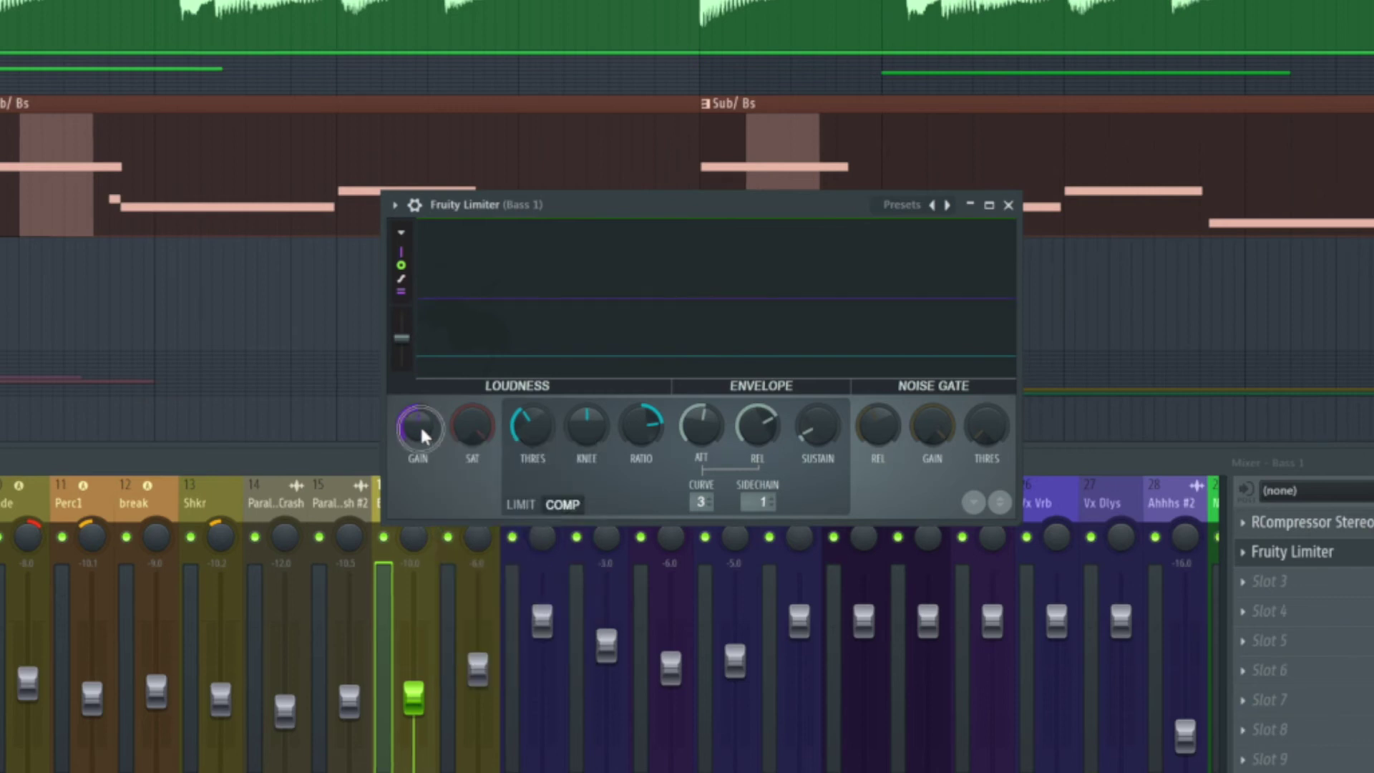
Step: Create an automation clip for the Bass 1 limiter's gain and place its track directly below the Sub/ Bs track
right_click(423, 434)
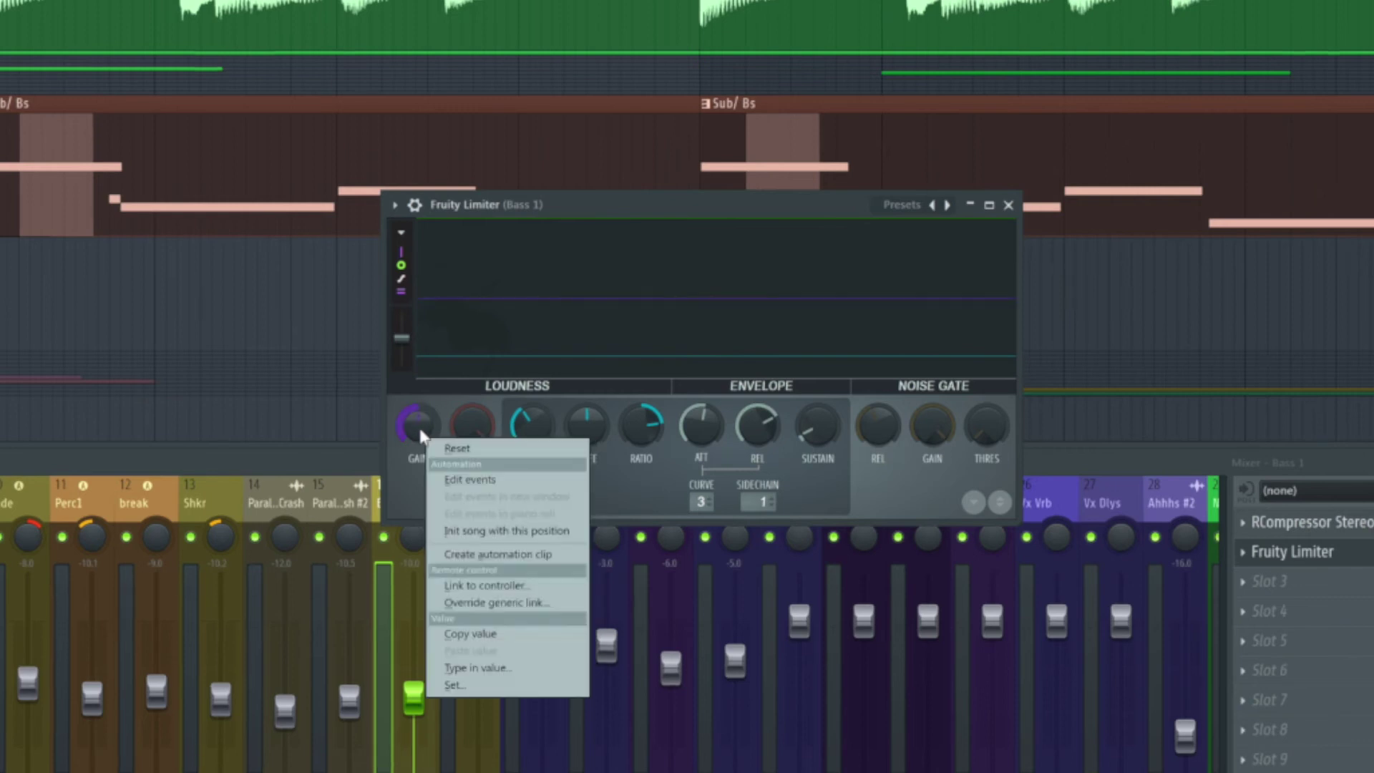
left_click(518, 558)
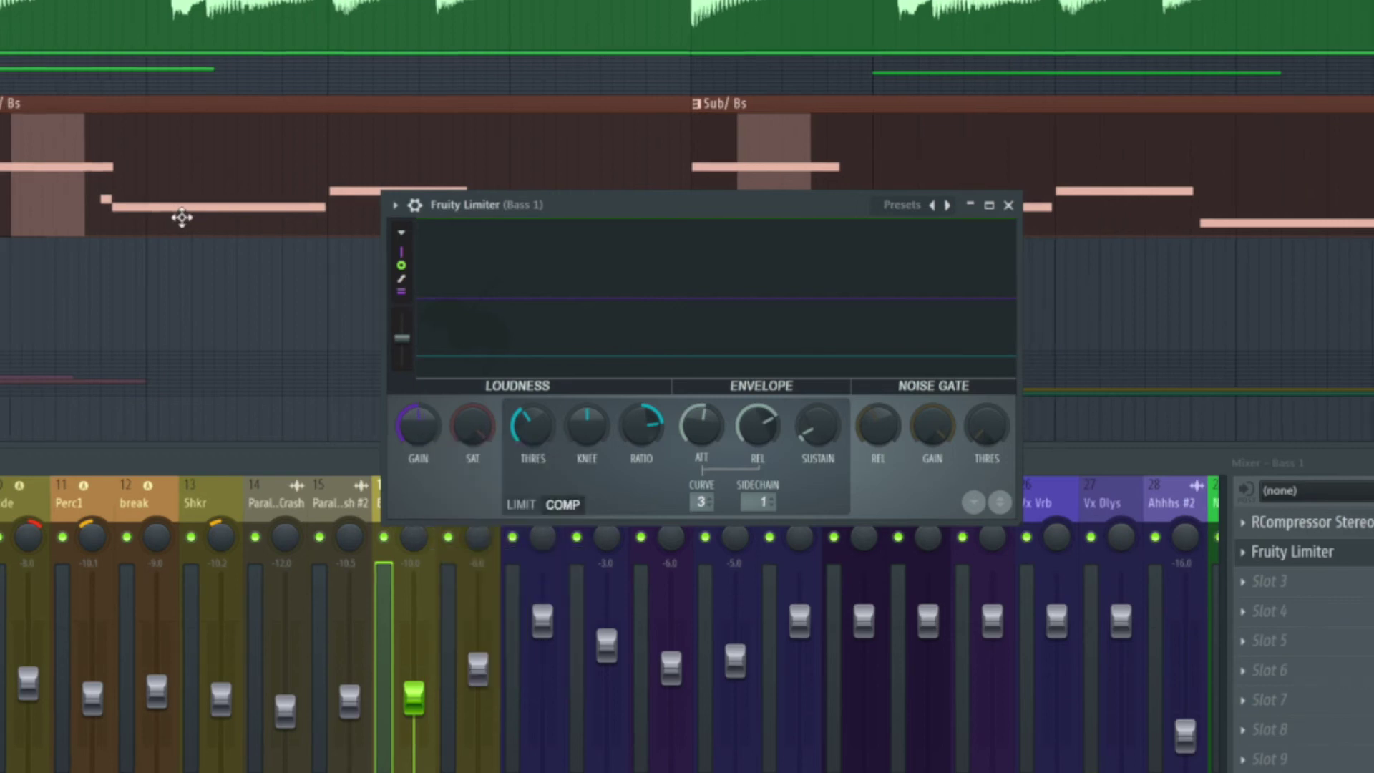
scroll(186, 211, "down", 2)
scroll(184, 215, "up", 4)
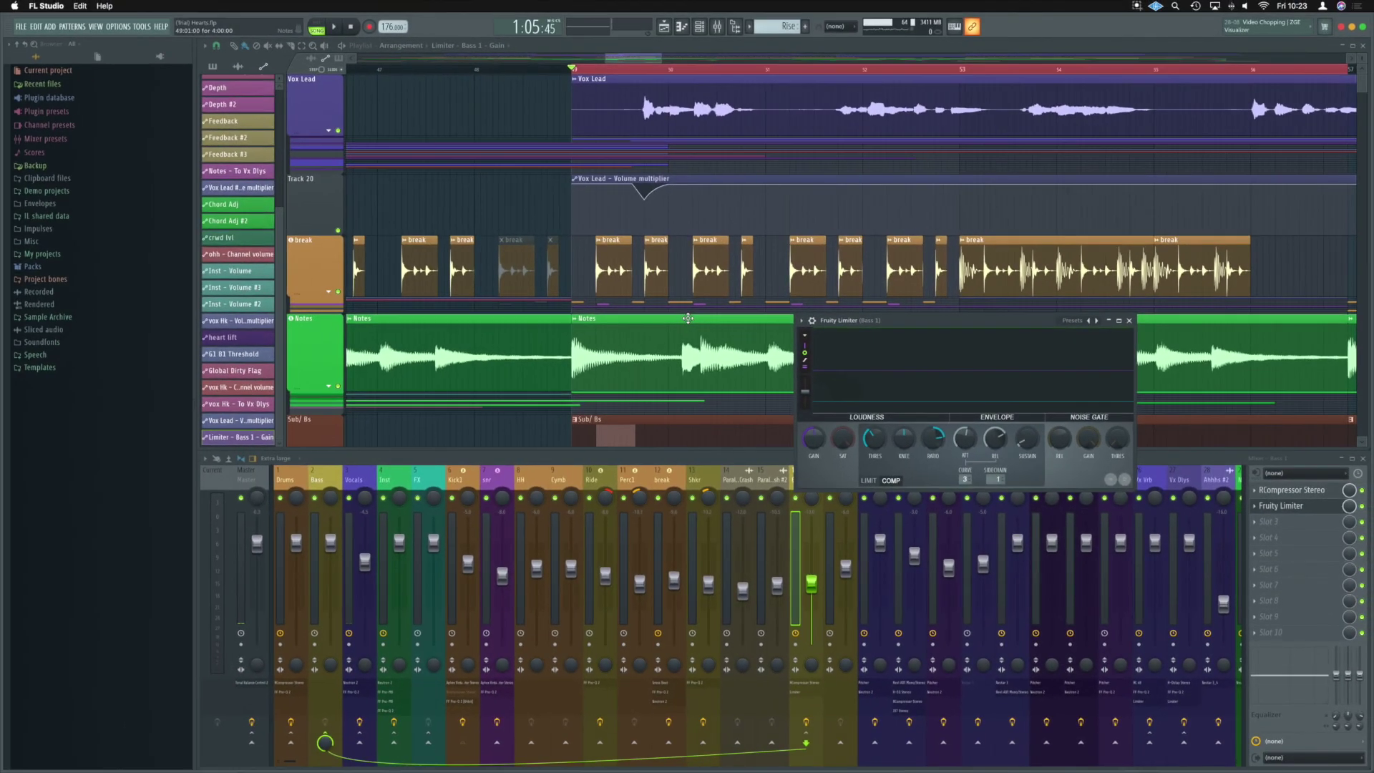
scroll(507, 230, "down", 10)
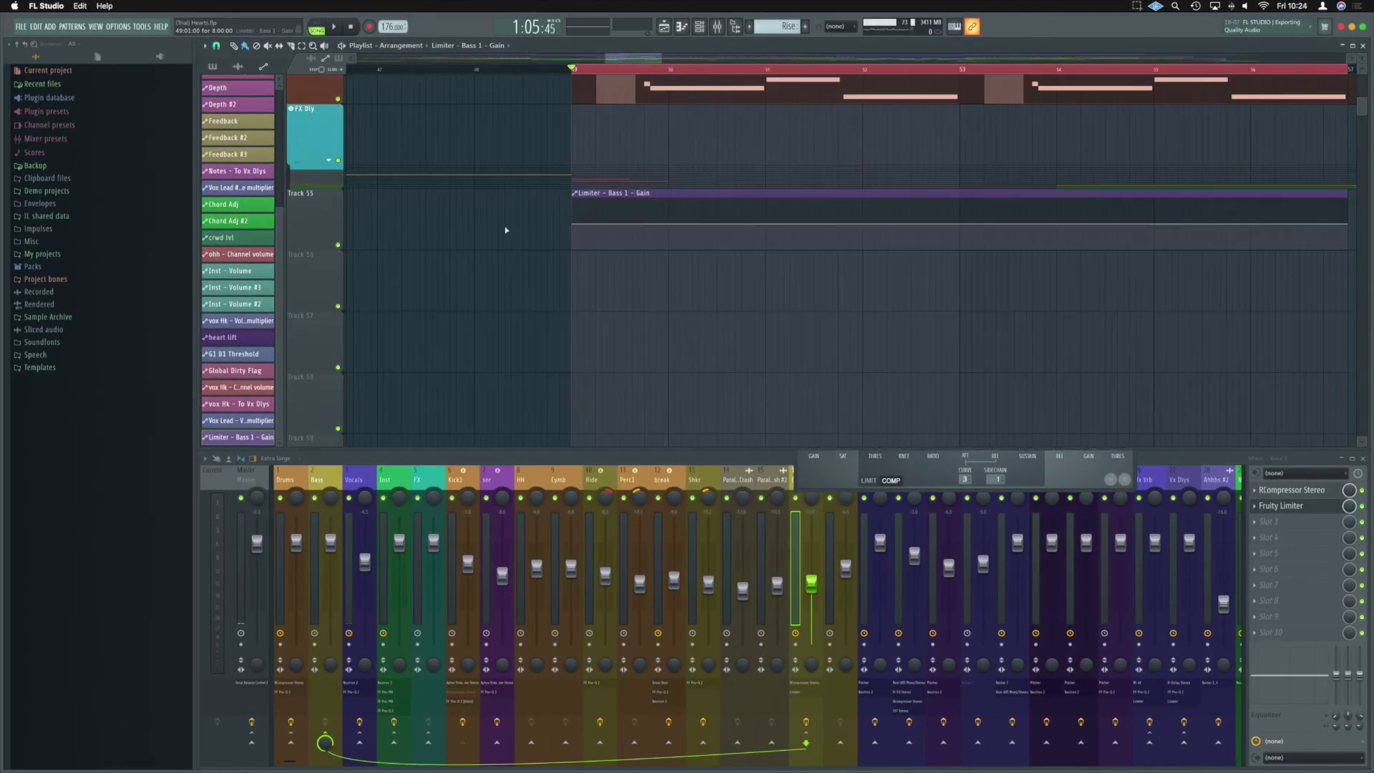
scroll(305, 227, "up", 3)
Step: Shape a shallow dip in the Bass 1 gain automation under the first Sub/ Bs clip's longer second note
left_click(645, 271)
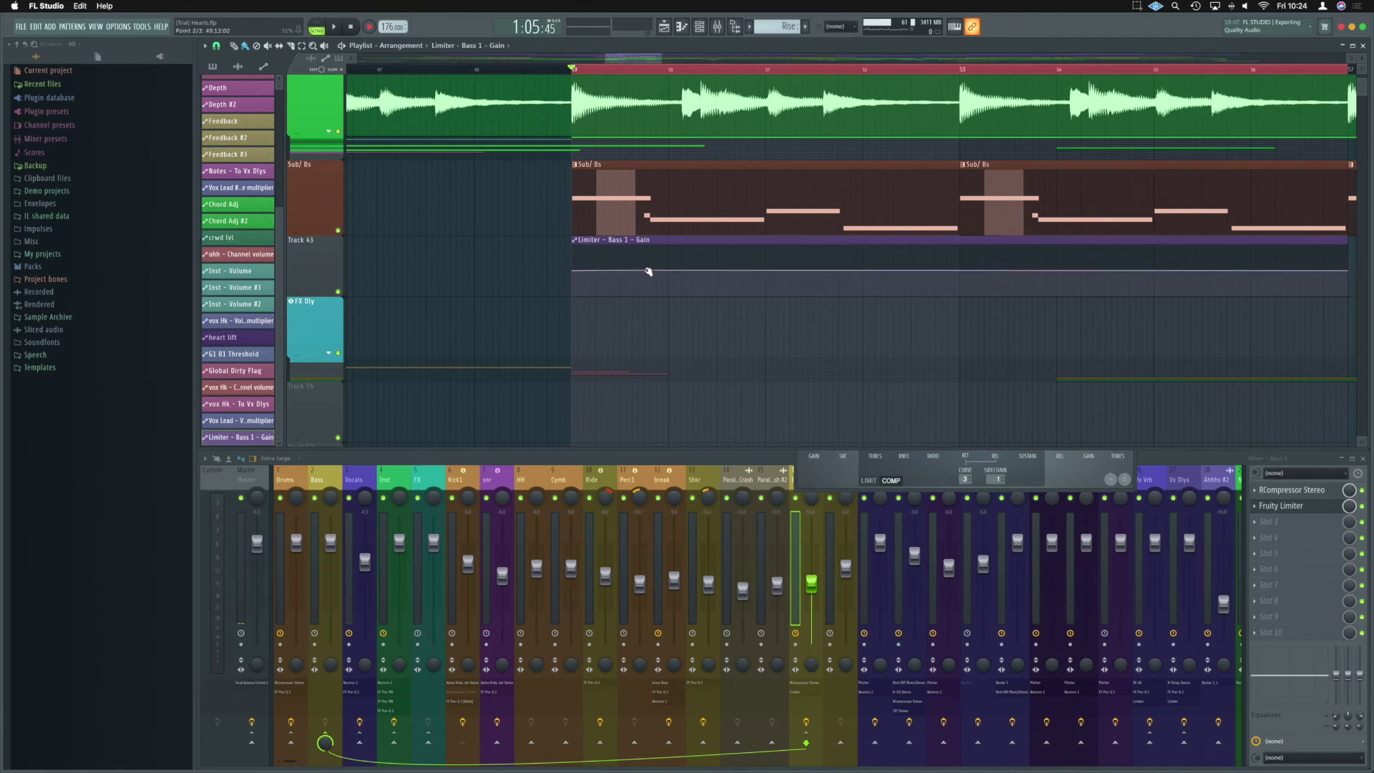
left_click(766, 271)
left_click_drag(698, 270, 702, 281)
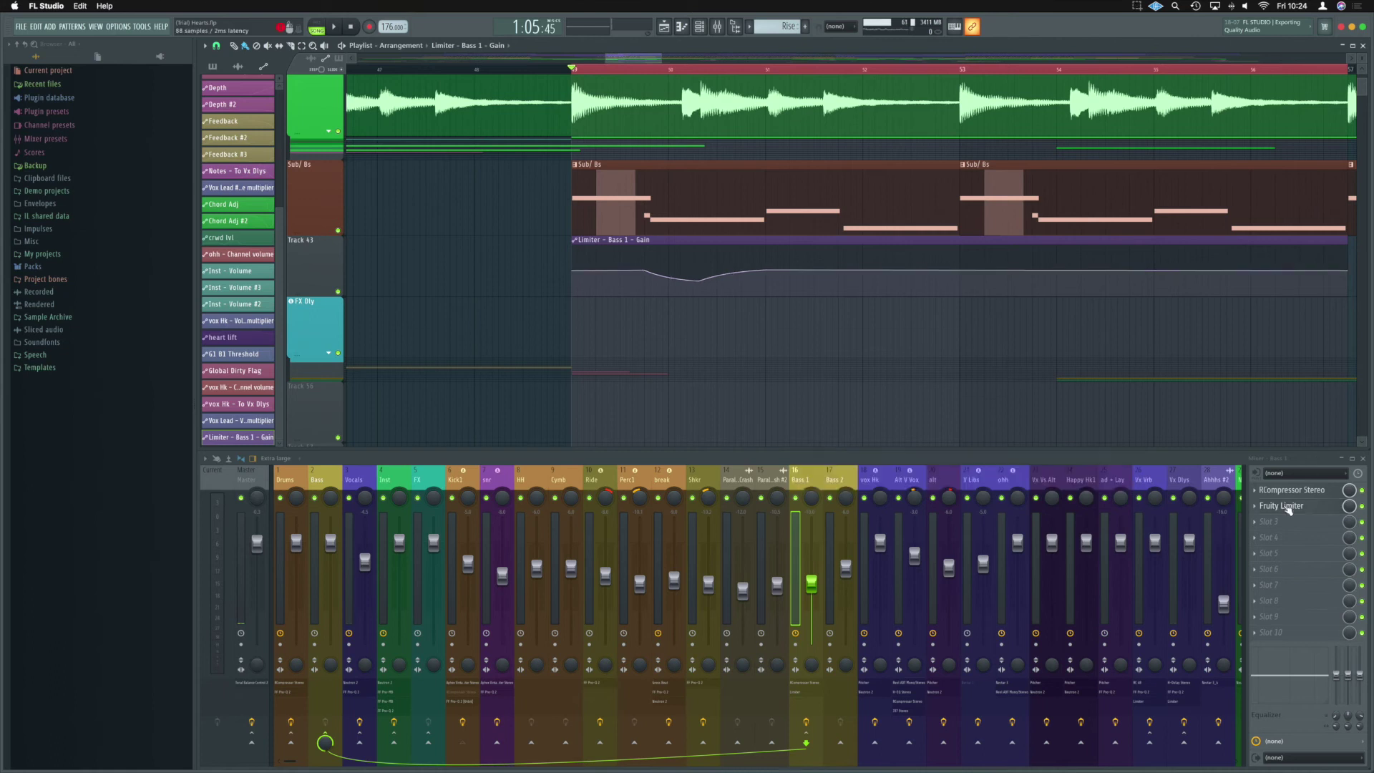
Step: Reopen the Bass 1 Fruity Limiter clear of the automation dip and play the section to watch its gain
left_click(1280, 505)
left_click_drag(951, 325, 1022, 284)
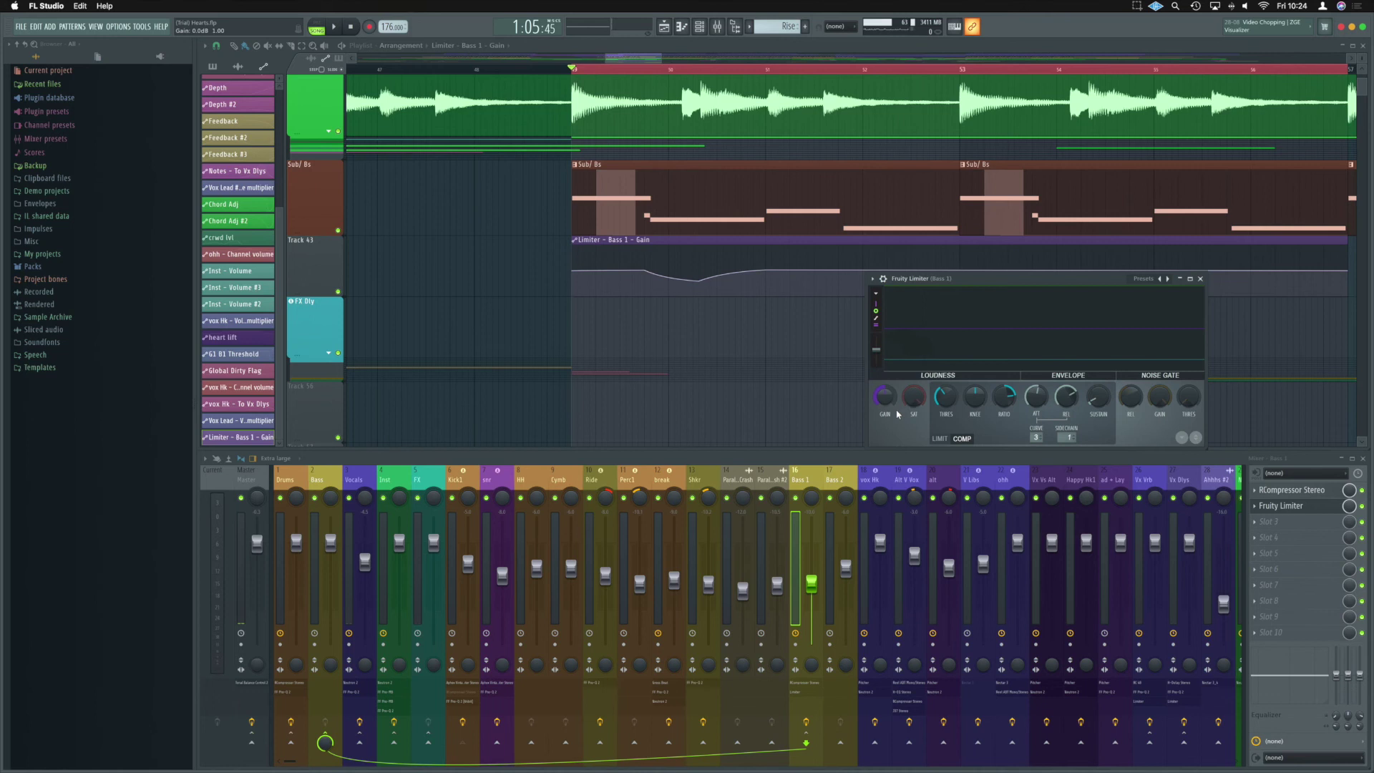
key("space")
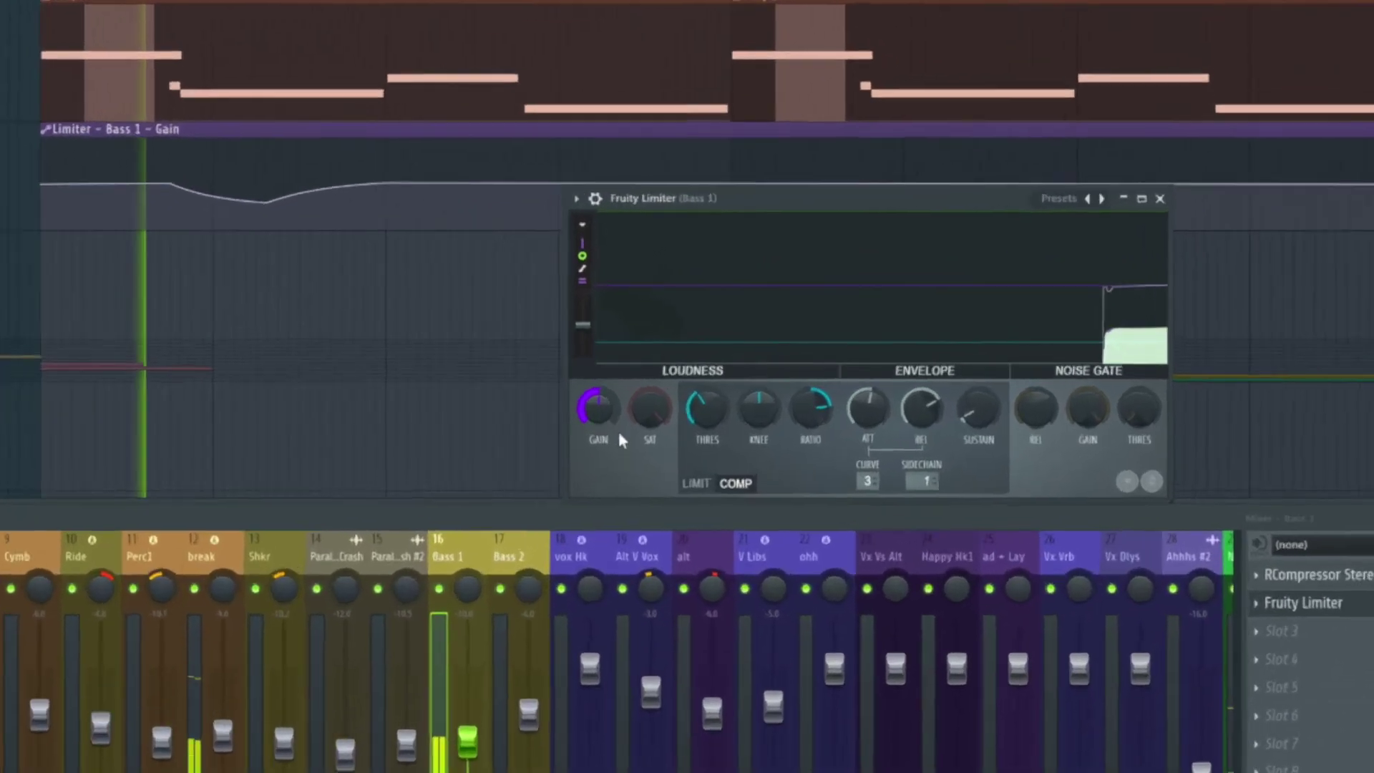